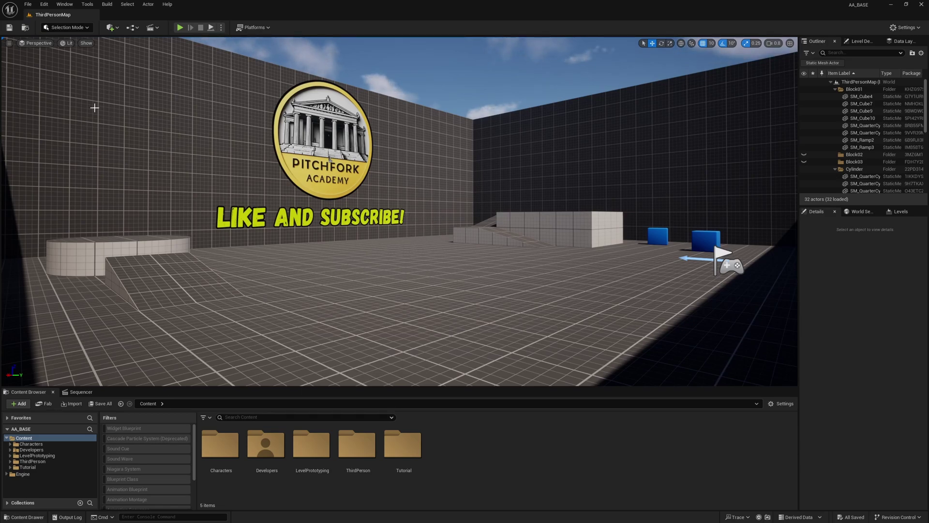
- Enable the experimental DaySequence plugin and restart the editor
click(46, 7)
click(63, 127)
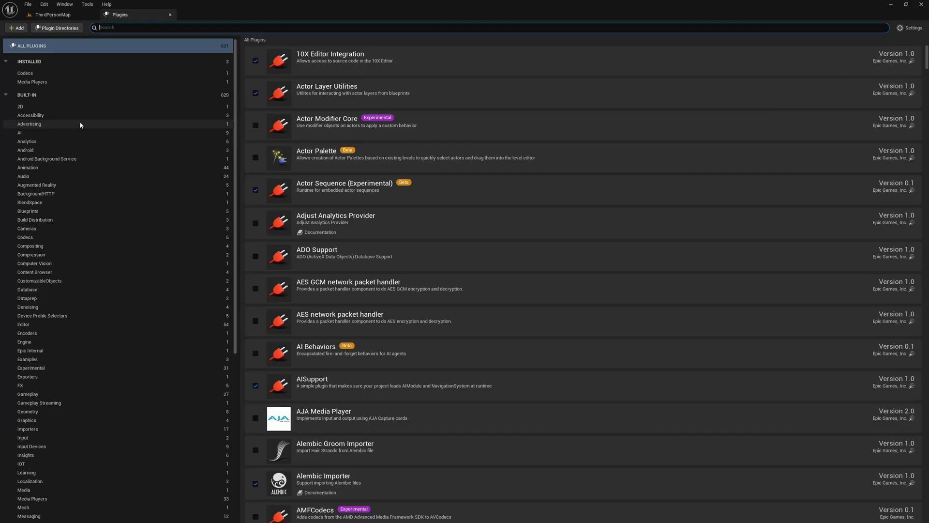
text(day)
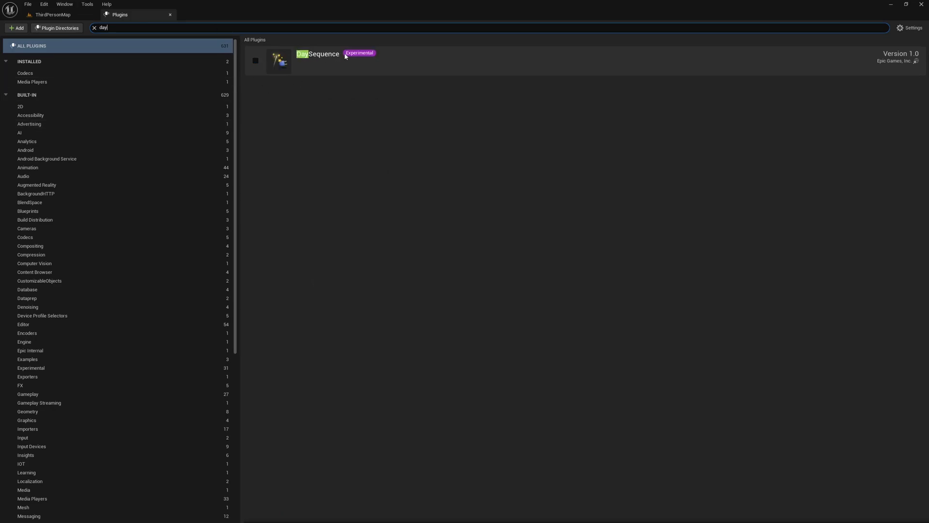
click(255, 60)
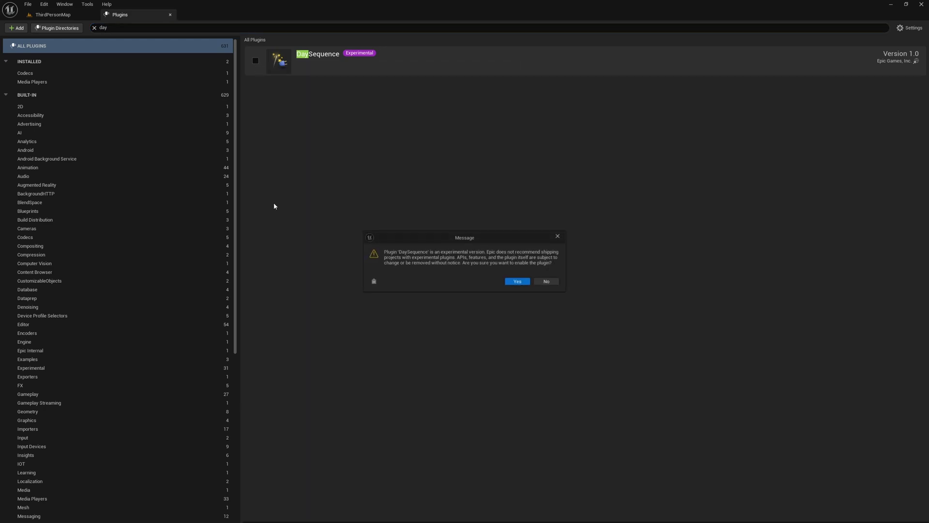
click(516, 282)
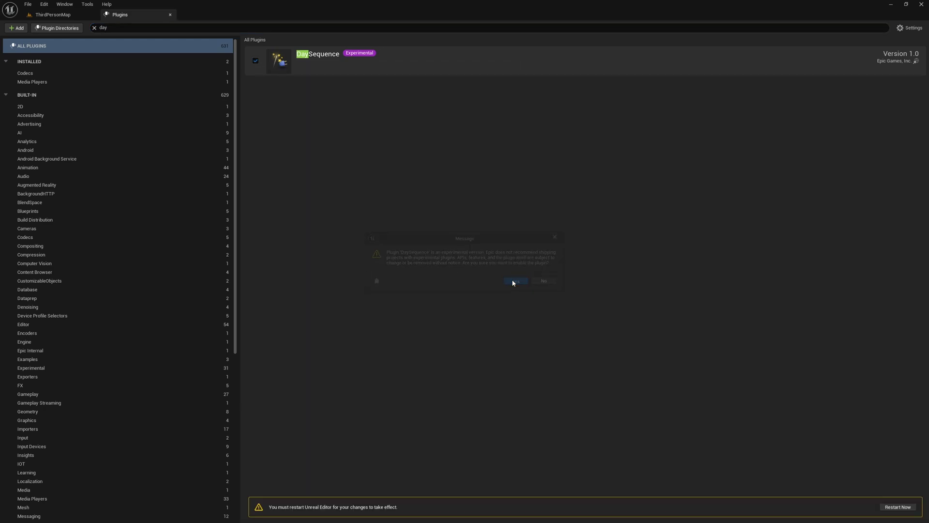
click(897, 507)
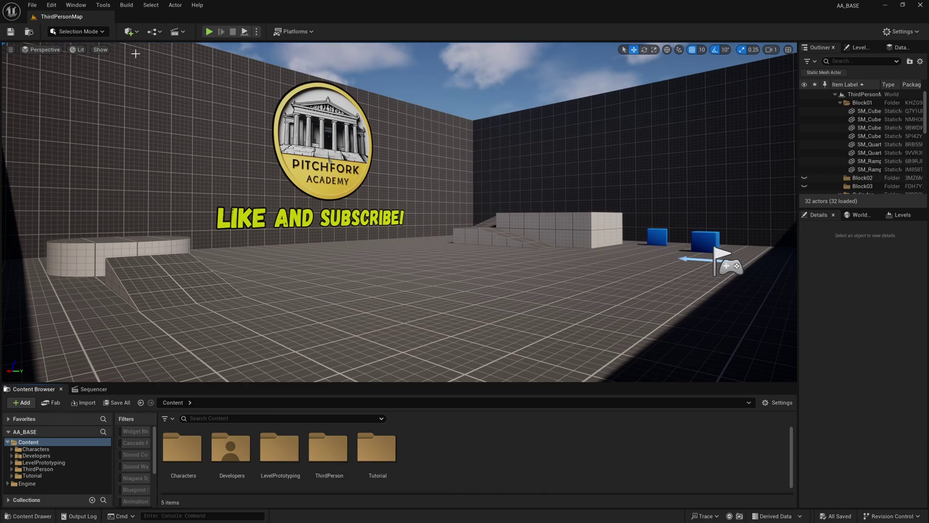
- Add a Sun Moon Day Sequence Actor to the level
click(129, 31)
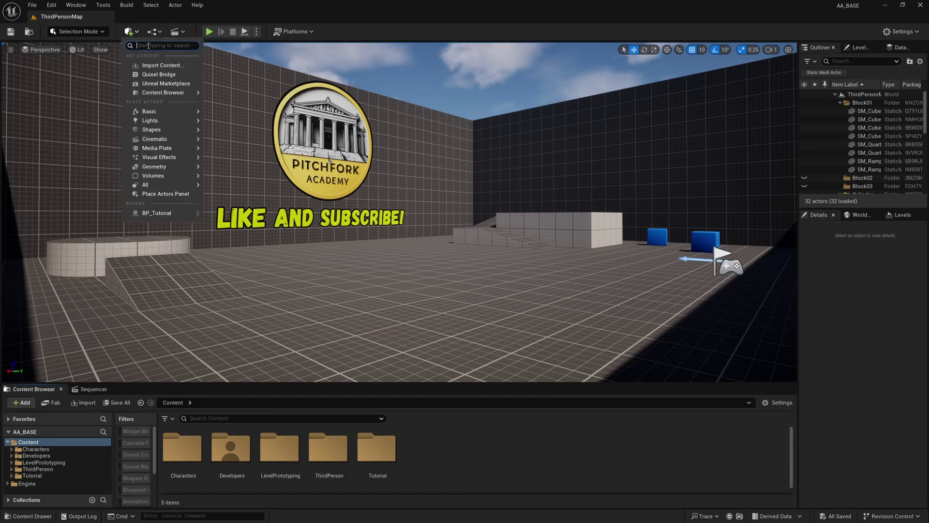
text(day)
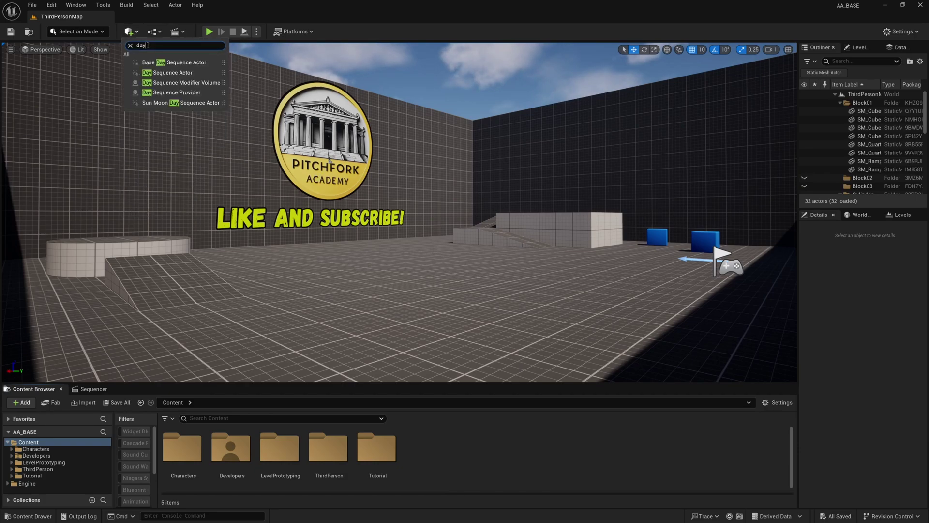
click(189, 103)
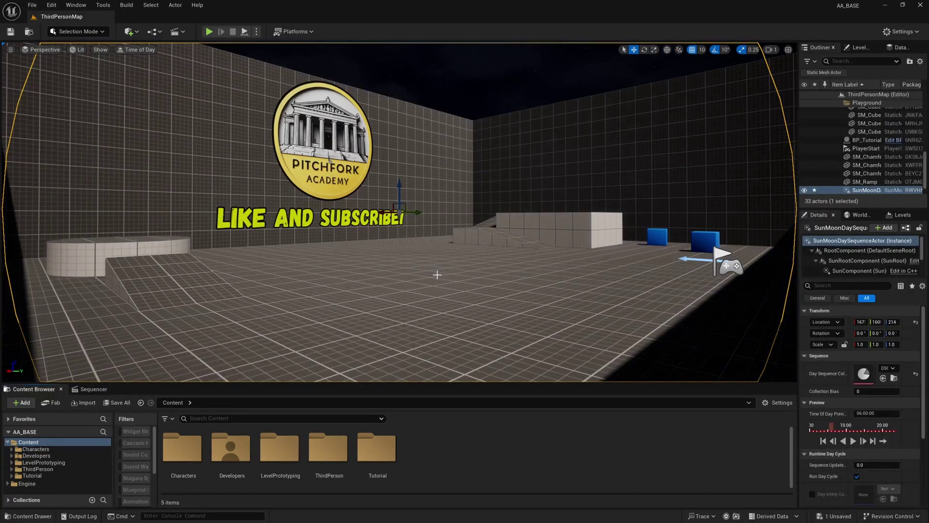
- Widen the actor property area and reset the location of the SunMoonDaySequenceActor to its default
key(e)
right_drag(453, 273, 421, 298)
right_drag(418, 252, 483, 191)
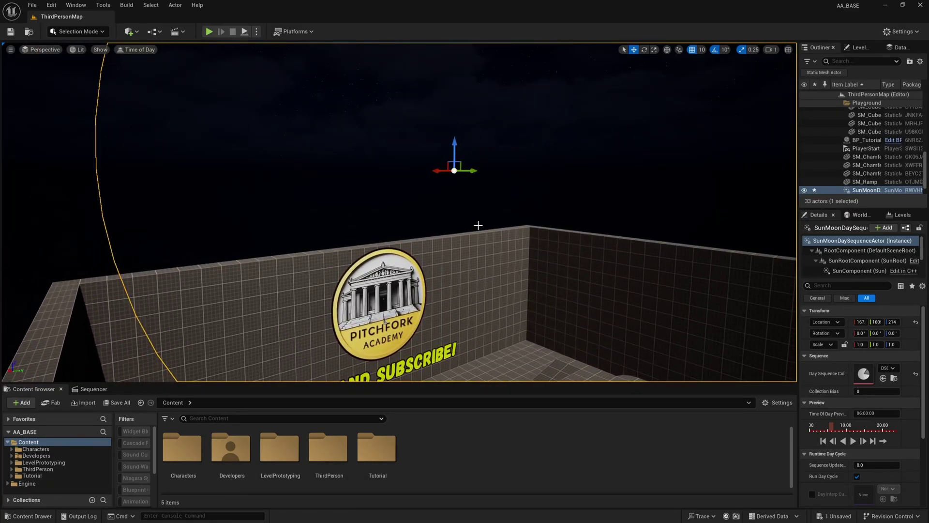
drag(799, 324, 730, 325)
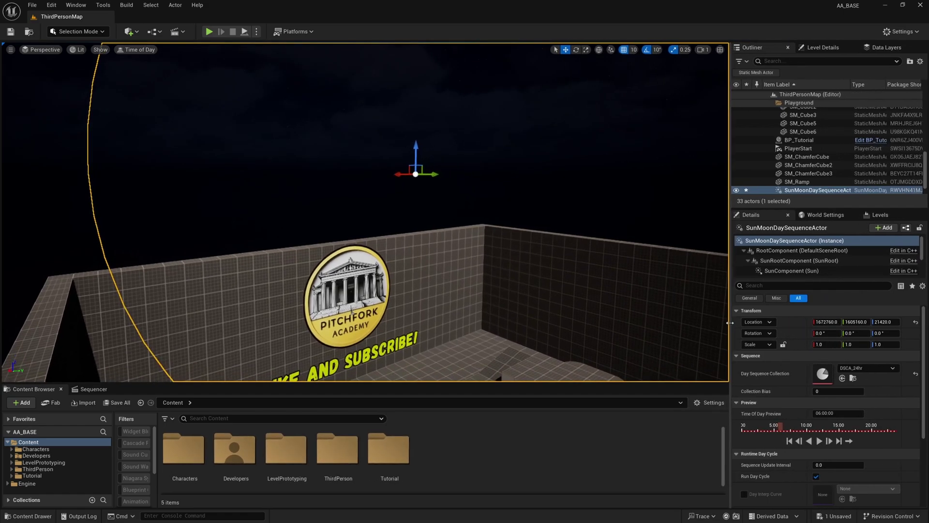
click(915, 322)
- Delete the Lighting folder with all its actors, from DirectionalLight to VolumetricCloud
right_drag(477, 261, 218, 261)
key(w)
key(s)
scroll(916, 156, up, 5)
scroll(823, 160, up, 3)
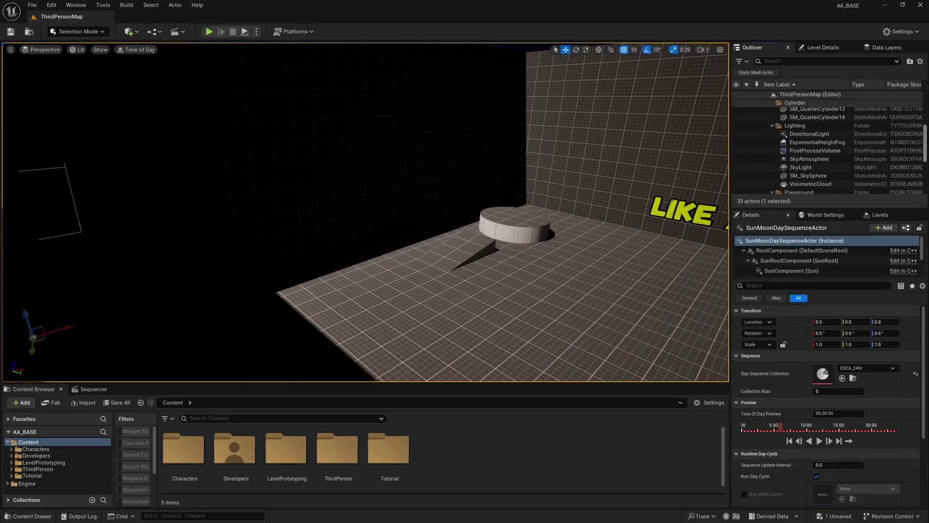
click(804, 126)
shift+click(813, 186)
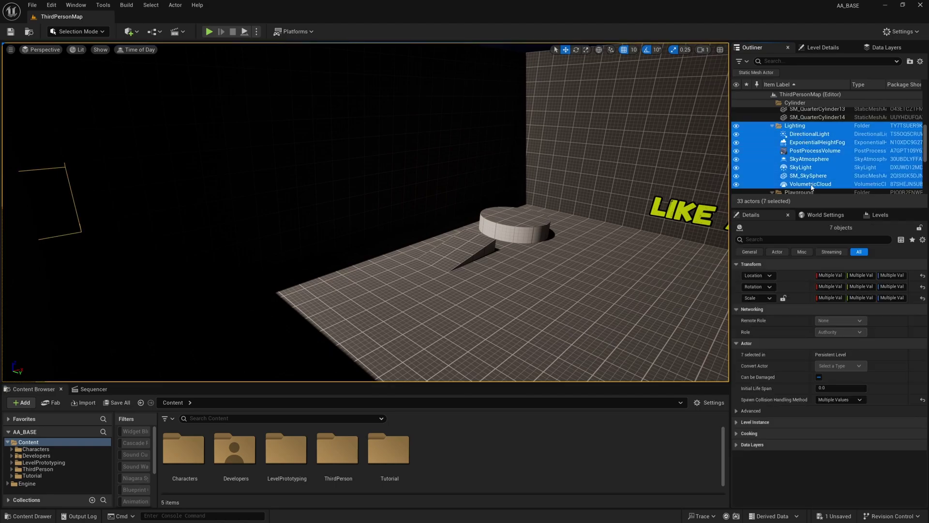
key(Delete)
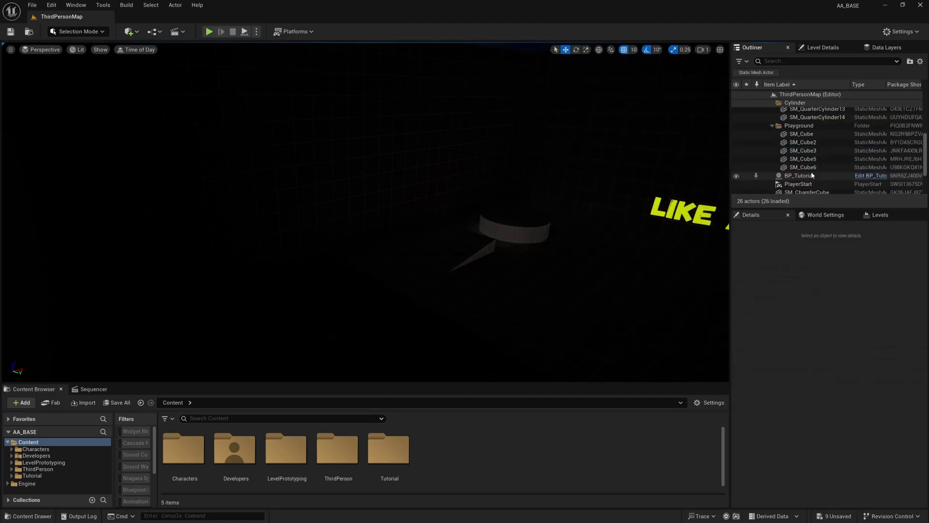
- Set Tracing Max Distance Mode to Distance from Point Of View on the VolumetricCloudComponent of the SunMoonDaySequenceActor
scroll(832, 179, down, 3)
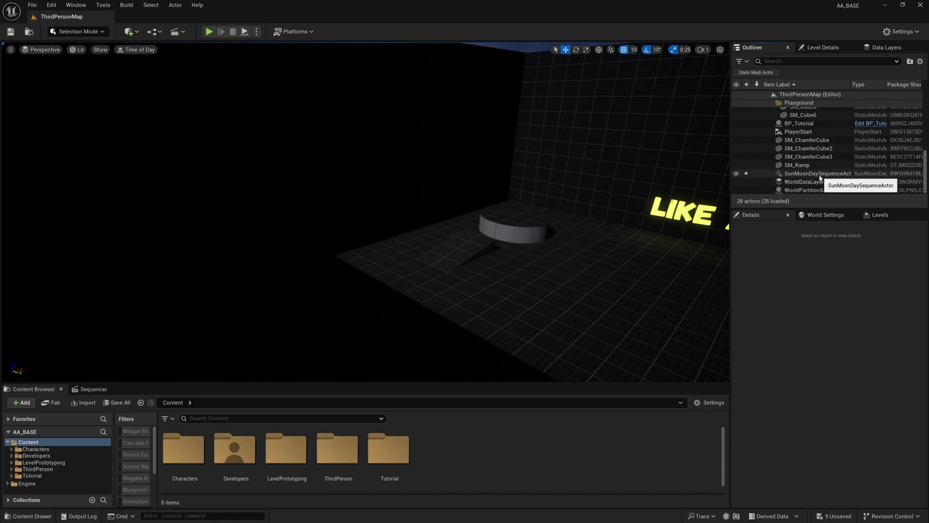
click(819, 176)
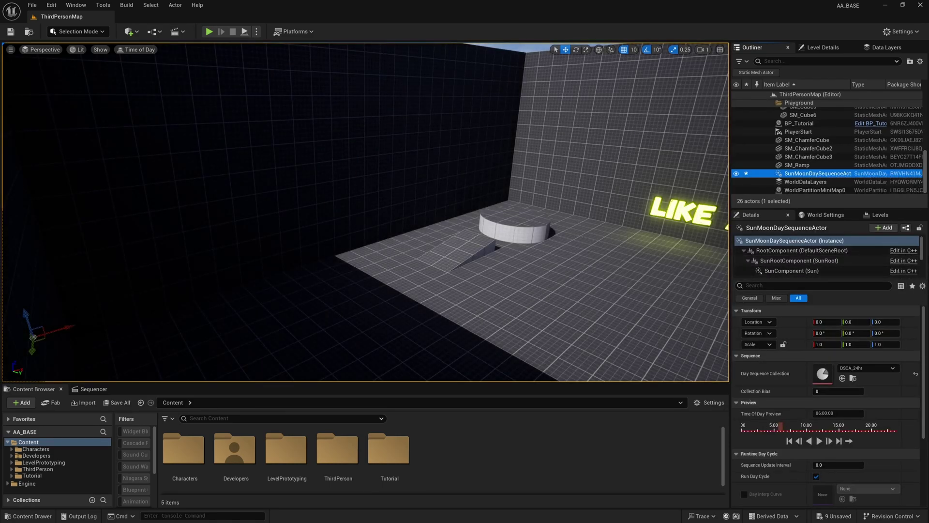
click(922, 252)
drag(923, 252, 927, 264)
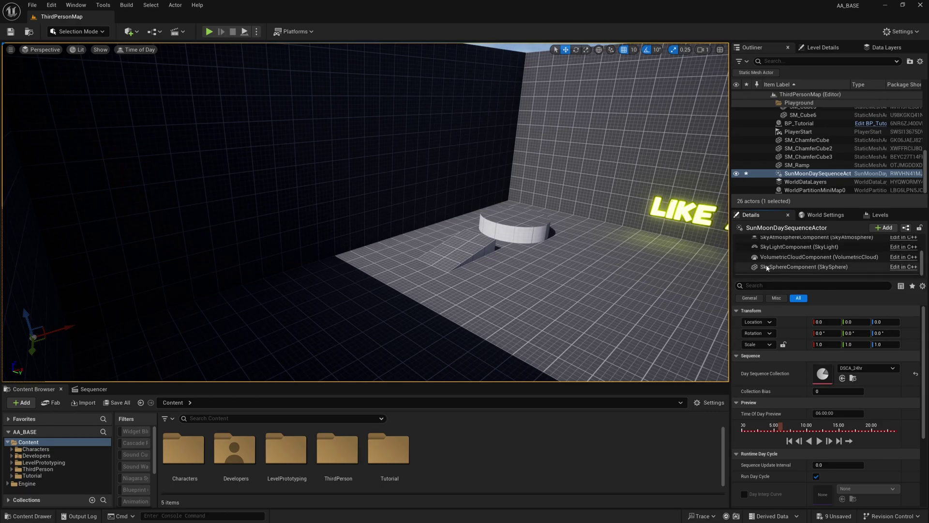
click(804, 258)
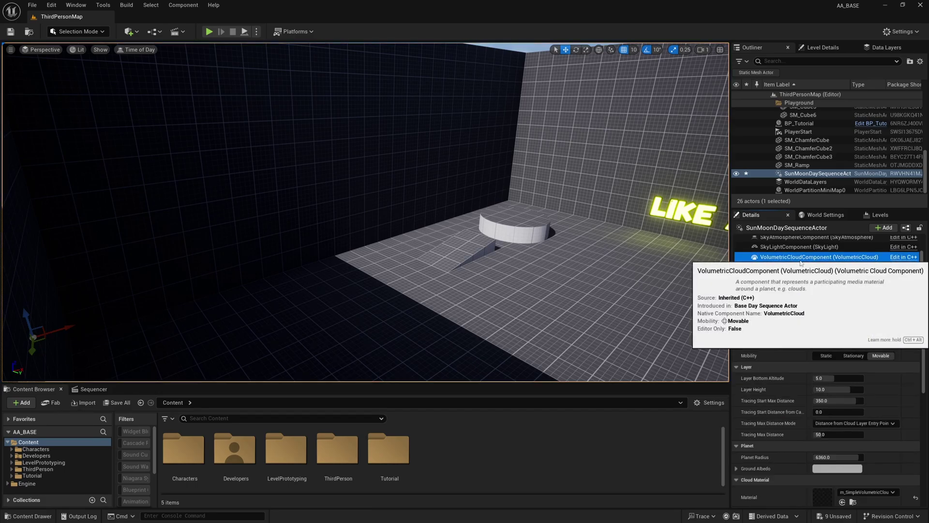
key(f)
right_drag(545, 219, 97, 199)
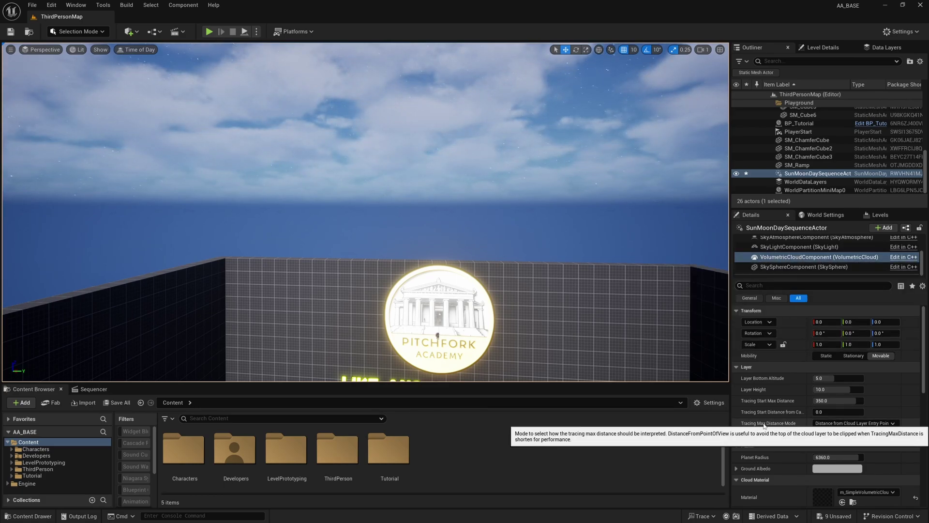
click(834, 424)
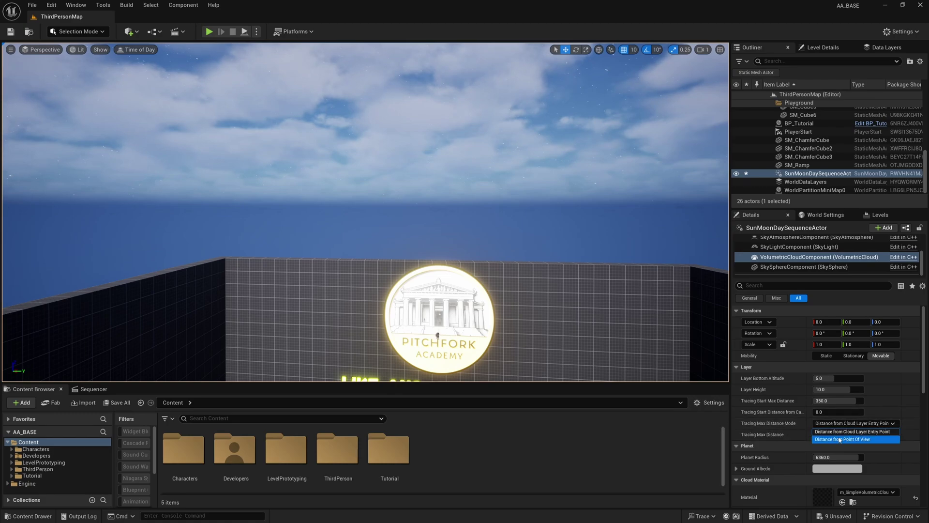
click(861, 439)
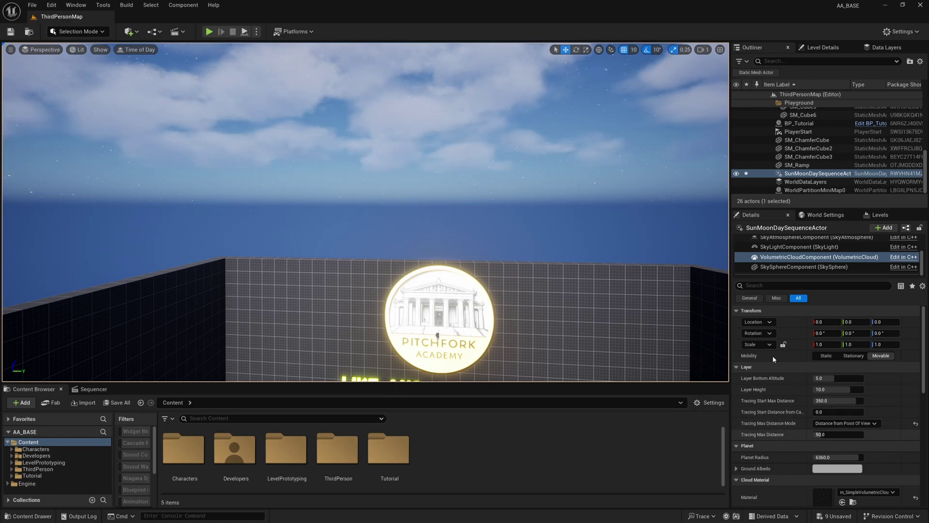
- Set the volumetric cloud's Tracing Max Distance to 35
mouse_move(643, 264)
right_down()
mouse_move(726, 232)
mouse_move(479, 233)
mouse_move(581, 233)
right_up()
right_drag(368, 179, 363, 203)
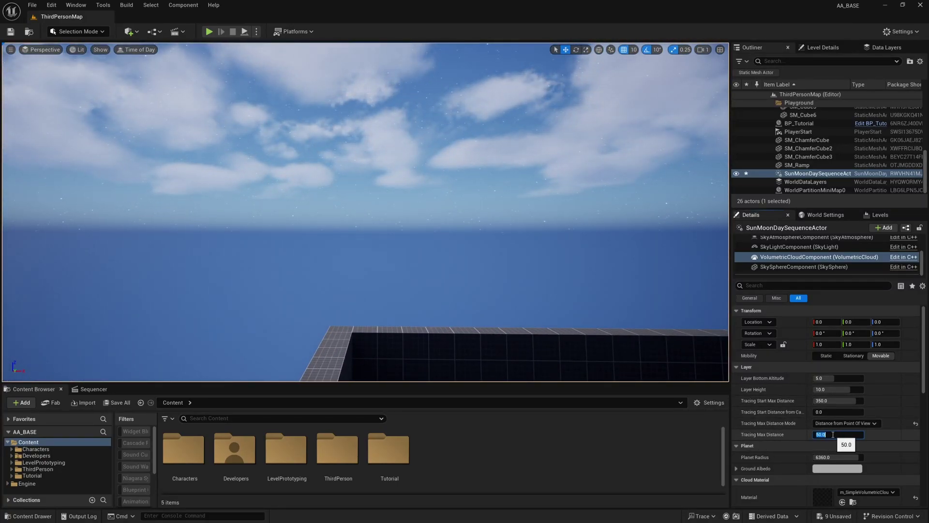
click(833, 435)
text(35)
key(Return)
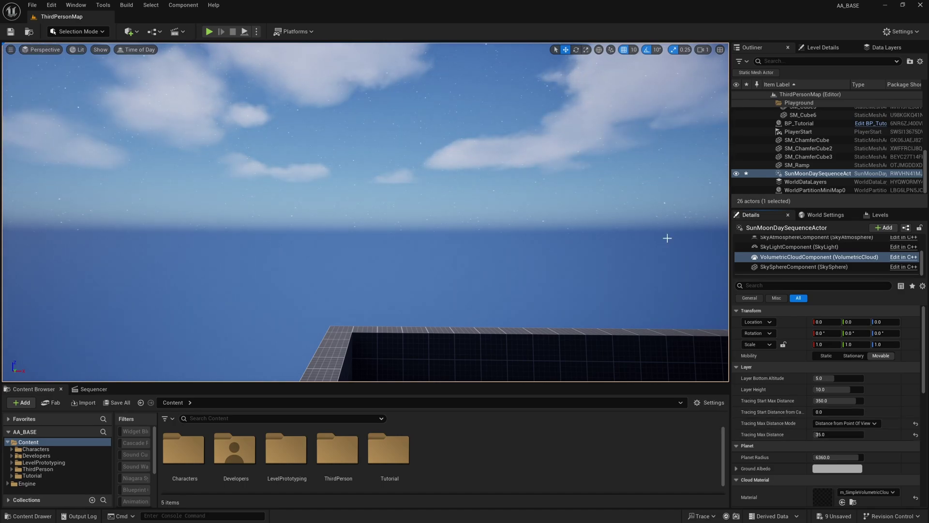
- Examine the cloud cover around the level and check the available editor settings, including engine scalability
right_drag(655, 231, 655, 208)
right_drag(365, 212, 169, 155)
right_drag(291, 145, 286, 185)
click(900, 32)
mouse_move(846, 177)
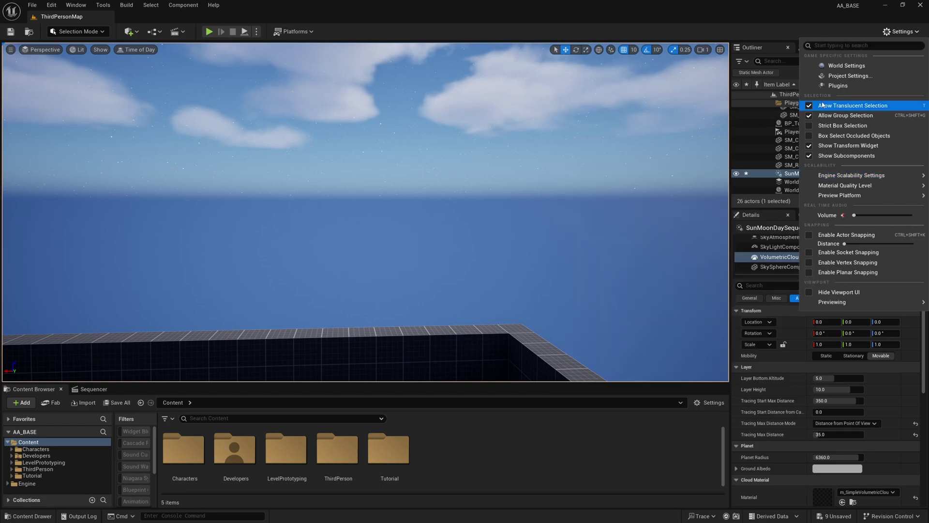
click(901, 32)
- Delete three of the playground's tall boundary walls, keeping the one behind the Pitchfork Academy logo
right_drag(535, 205, 203, 218)
right_drag(412, 222, 413, 233)
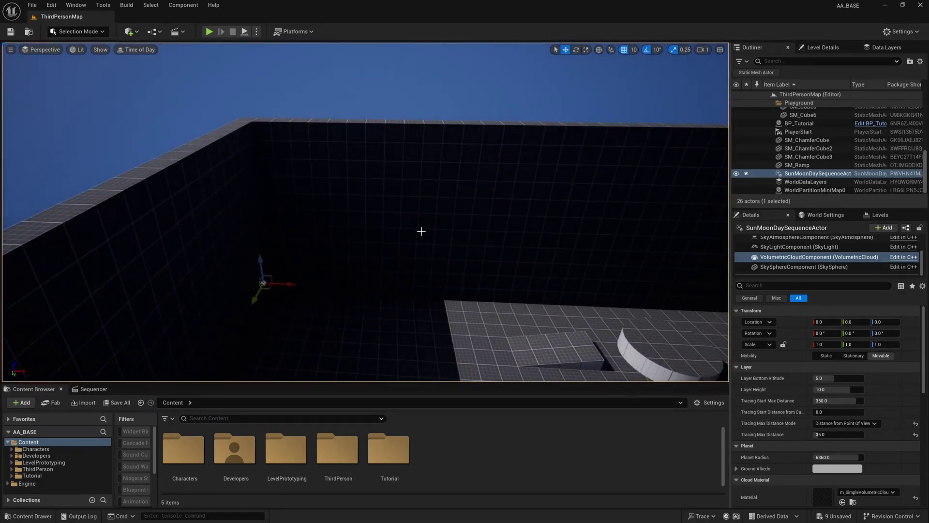
click(451, 209)
right_drag(451, 209, 242, 213)
key(Delete)
click(377, 214)
key(Delete)
click(378, 213)
key(Delete)
right_drag(378, 213, 542, 266)
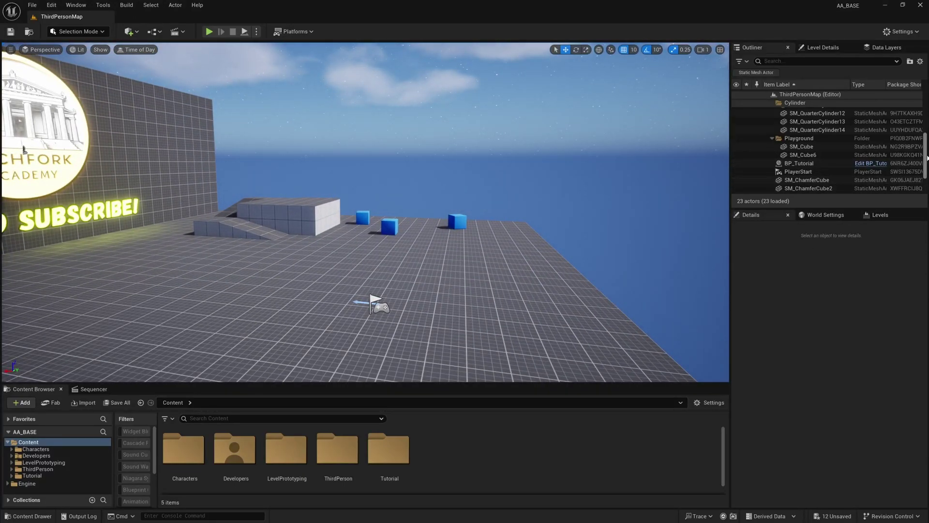
- Scrub the Time Of Day Preview timeline of the SunMoonDaySequenceActor back to about 2:00
scroll(852, 184, down, 3)
click(837, 176)
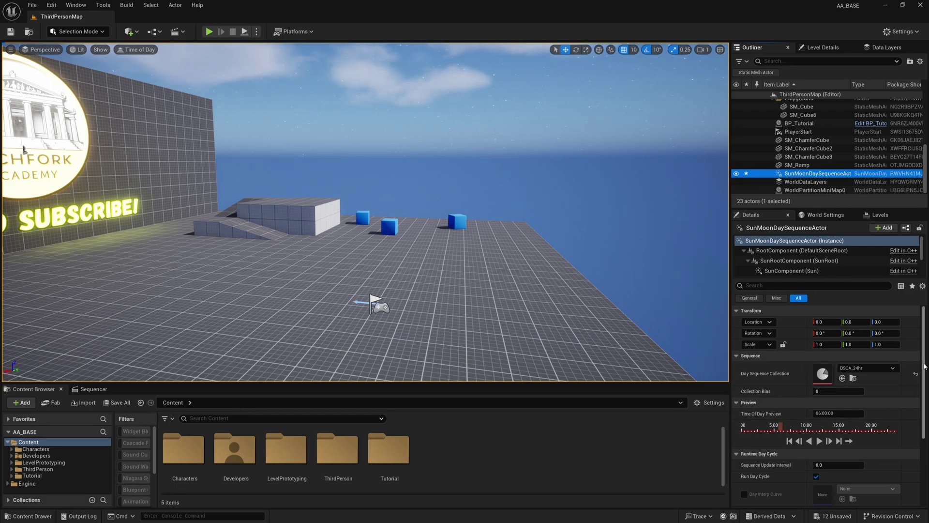
scroll(927, 384, down, 1)
drag(927, 384, 927, 408)
drag(783, 369, 758, 372)
right_drag(560, 276, 368, 213)
right_drag(525, 193, 515, 246)
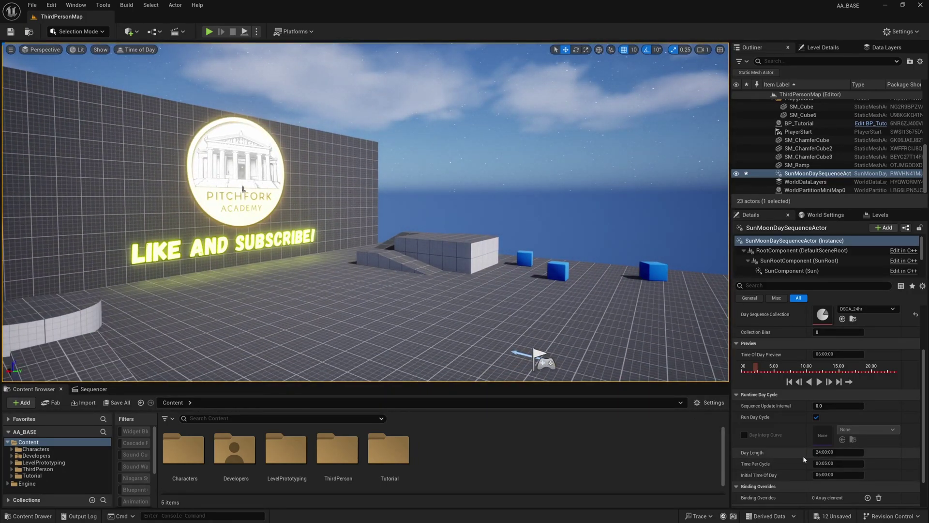
- Review the Day Length and edit the Time Per Cycle of the runtime day cycle
click(847, 452)
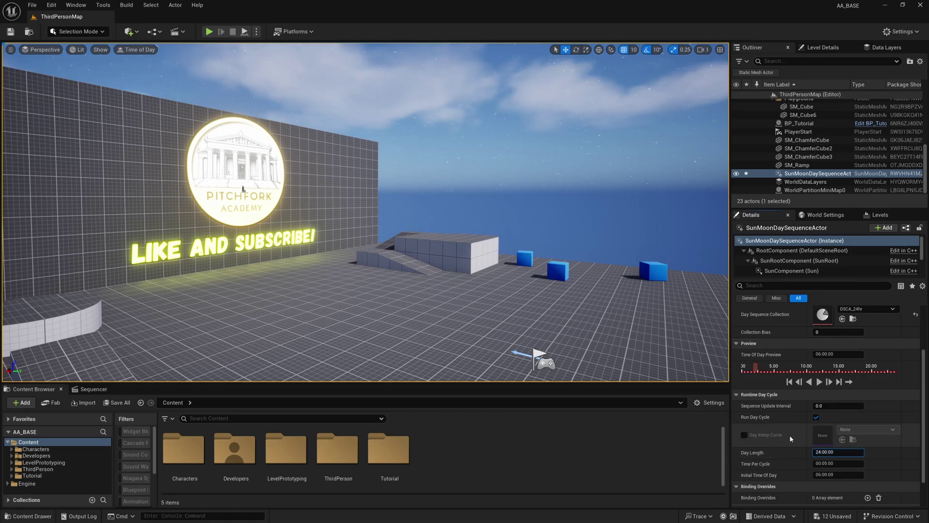
click(837, 464)
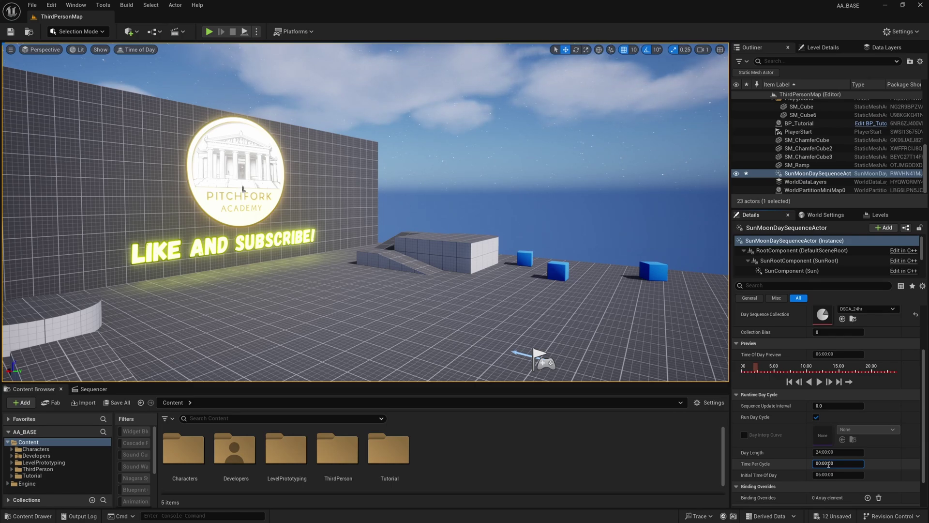
key(Return)
- Play the level to watch the day cycle run, stop it, and look over the scene
click(209, 31)
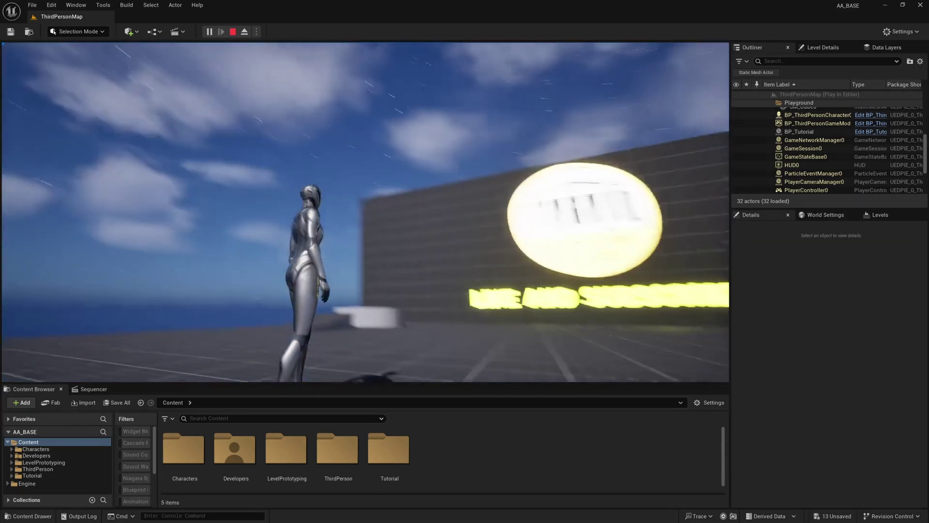
key(Escape)
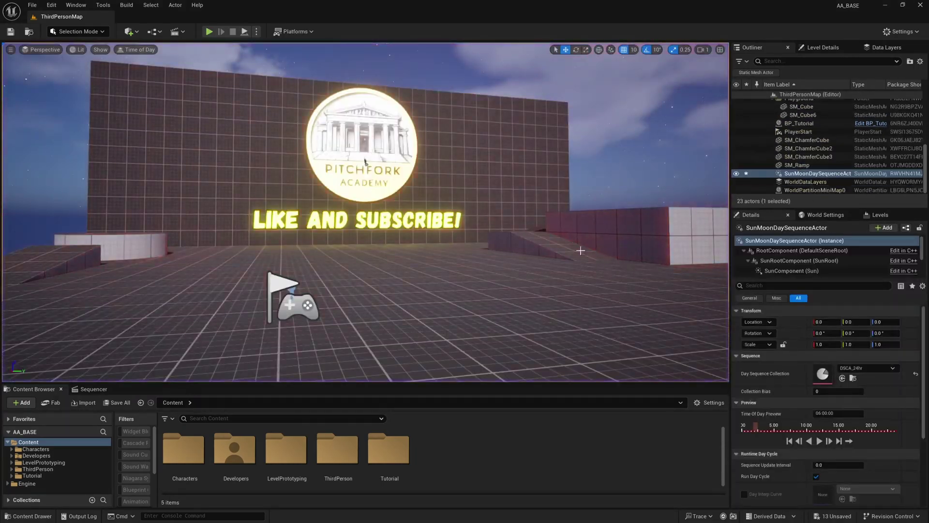
right_drag(564, 251, 460, 237)
right_drag(589, 205, 268, 196)
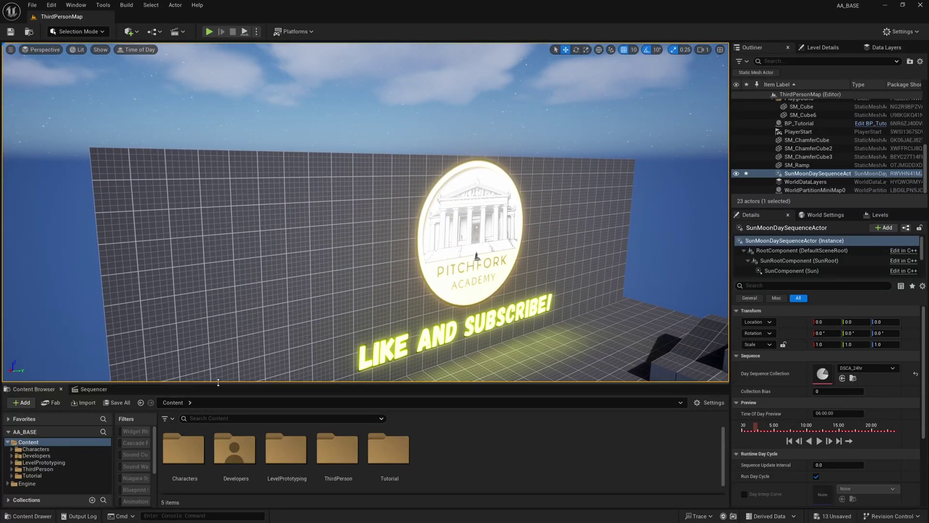
- Create an Actor Blueprint class named BP_Light in the Content folder
drag(193, 383, 194, 338)
right_click(464, 414)
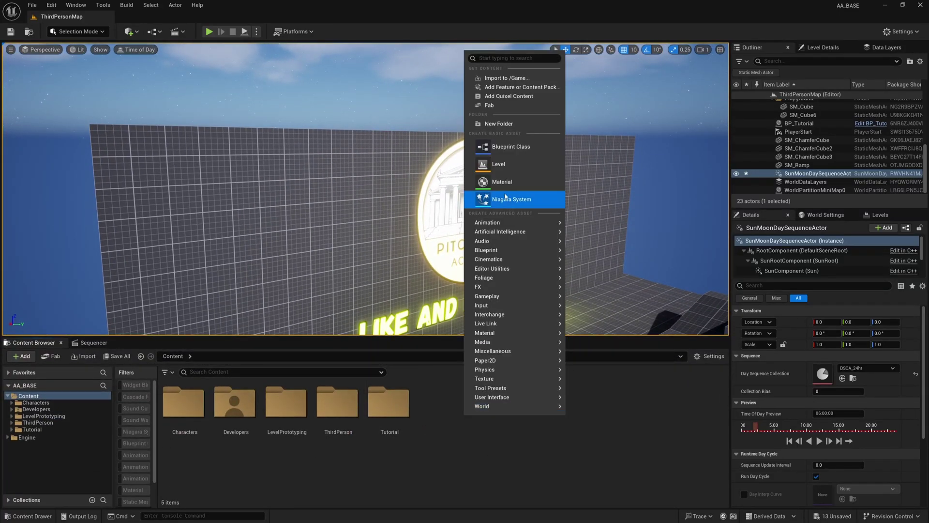
click(504, 146)
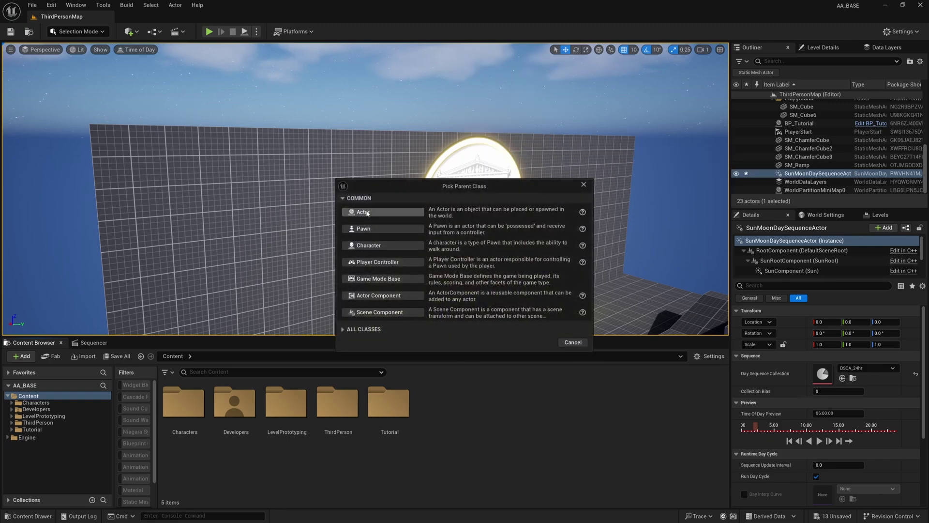
click(382, 212)
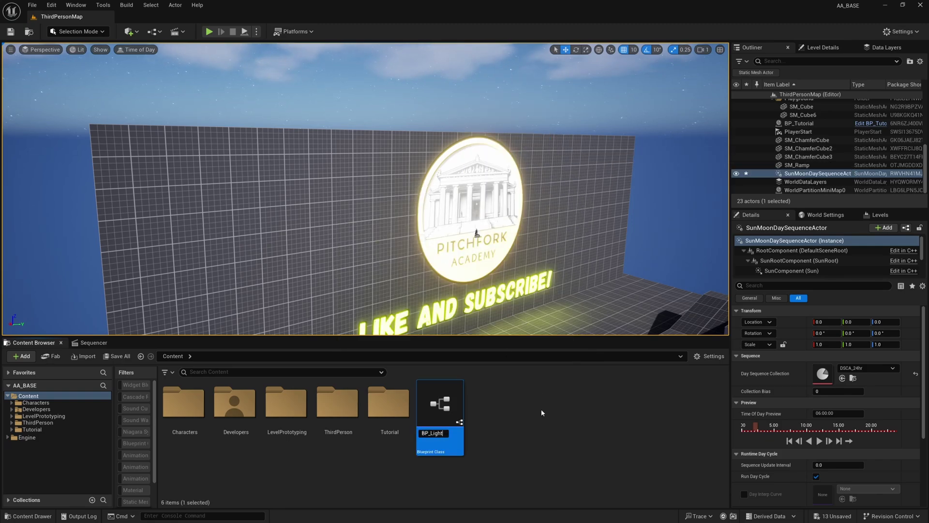
key(Return)
- Open the BP_Light Blueprint and add a Spot Light component to it
double_click(440, 404)
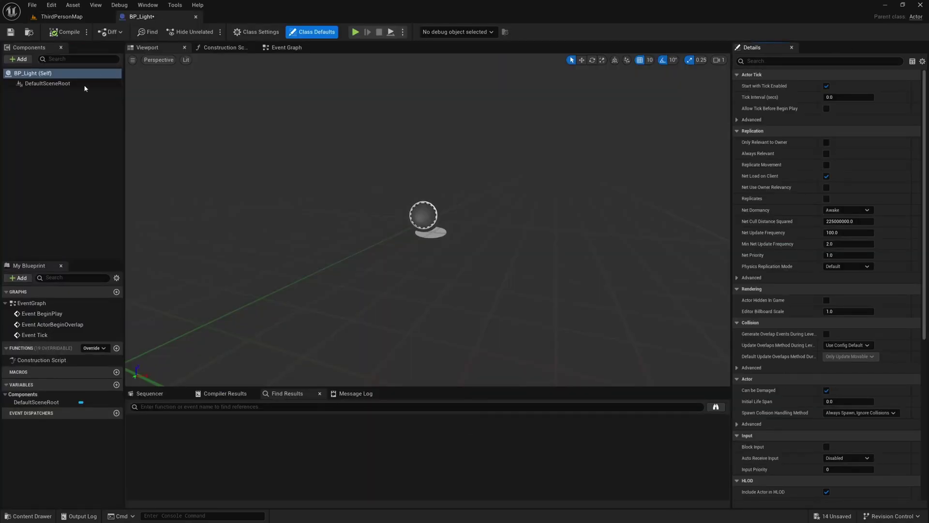
click(29, 60)
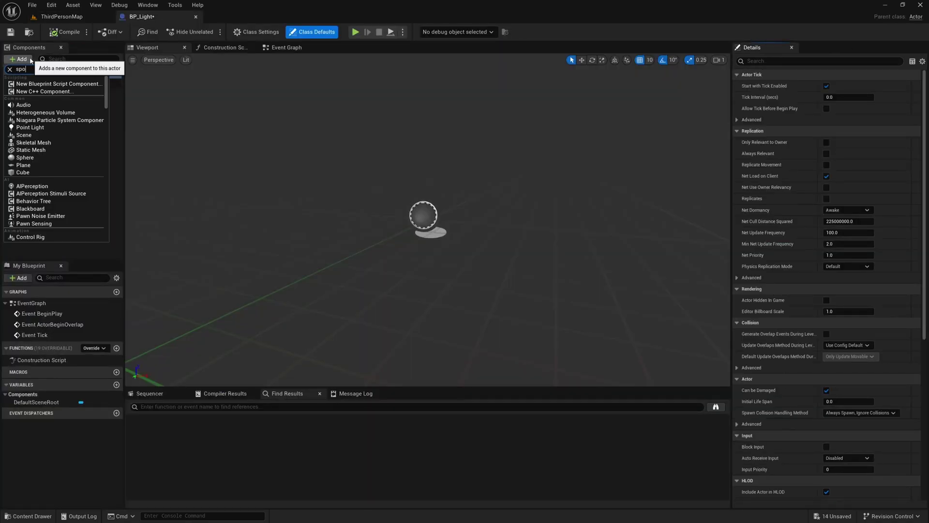
click(40, 84)
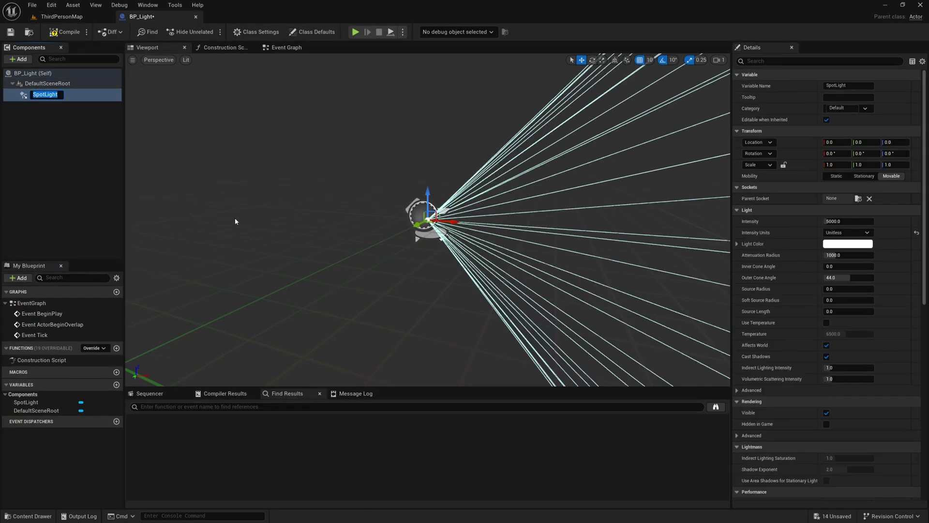
key(Return)
- Place a BP_Light actor in ThirdPersonMap high on the logo wall, near its far edge beside the curved platform
click(62, 17)
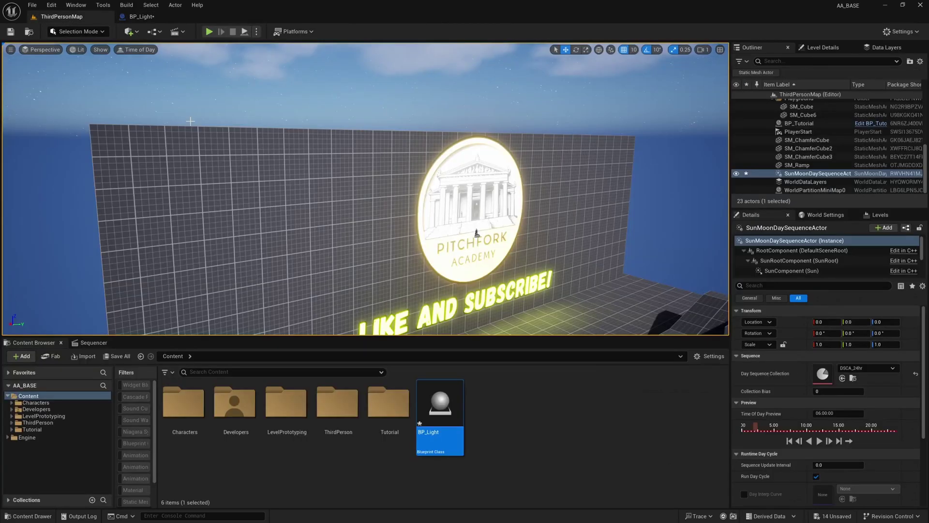
drag(438, 412, 162, 198)
right_drag(163, 199, 266, 200)
key(a)
key(w)
drag(228, 140, 247, 144)
right_drag(246, 144, 228, 166)
key(d)
key(s)
- Duplicate the wall light until four lights line the wall, two on each side of the Pitchfork Academy logo
alt+drag(179, 163, 589, 154)
mouse_move(539, 198)
right_down()
mouse_move(514, 200)
mouse_move(552, 212)
right_up()
right_drag(537, 159, 533, 160)
click(518, 423)
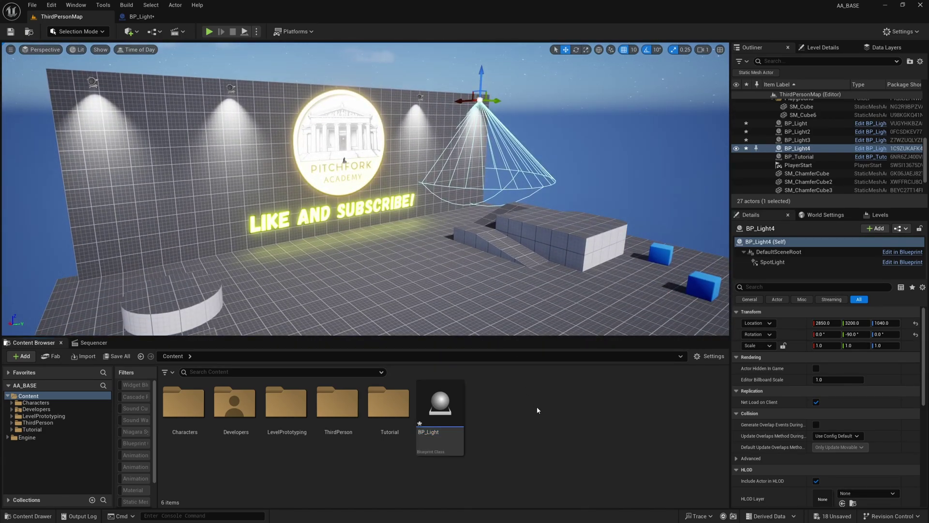
right_drag(466, 263, 424, 271)
click(423, 271)
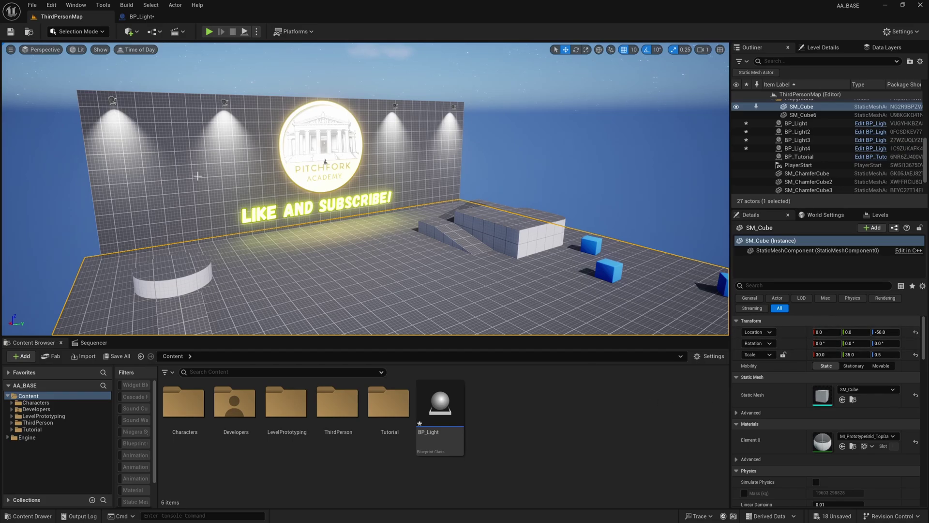
mouse_move(529, 222)
right_down()
mouse_move(553, 217)
mouse_move(491, 227)
mouse_move(532, 230)
right_up()
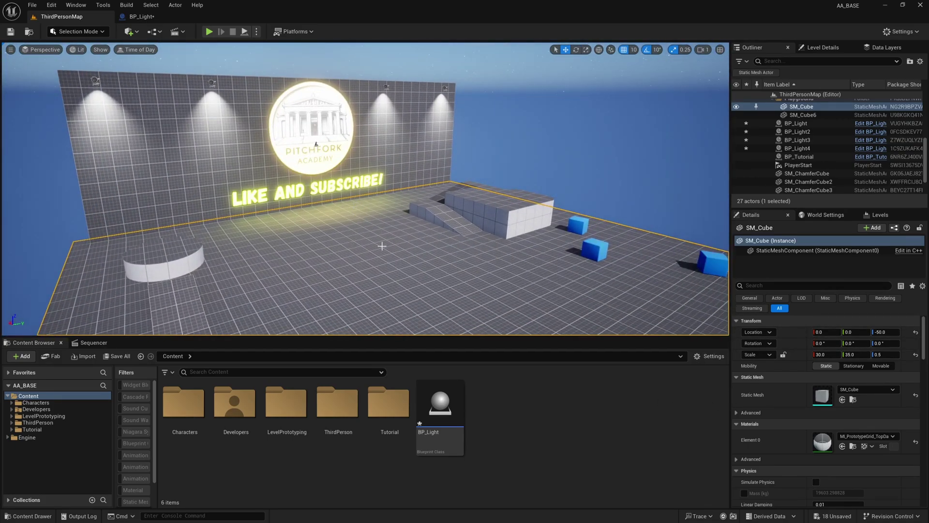
- Create an Actor Blueprint class named BP_DayNightManager in the Content folder
right_click(486, 398)
click(545, 127)
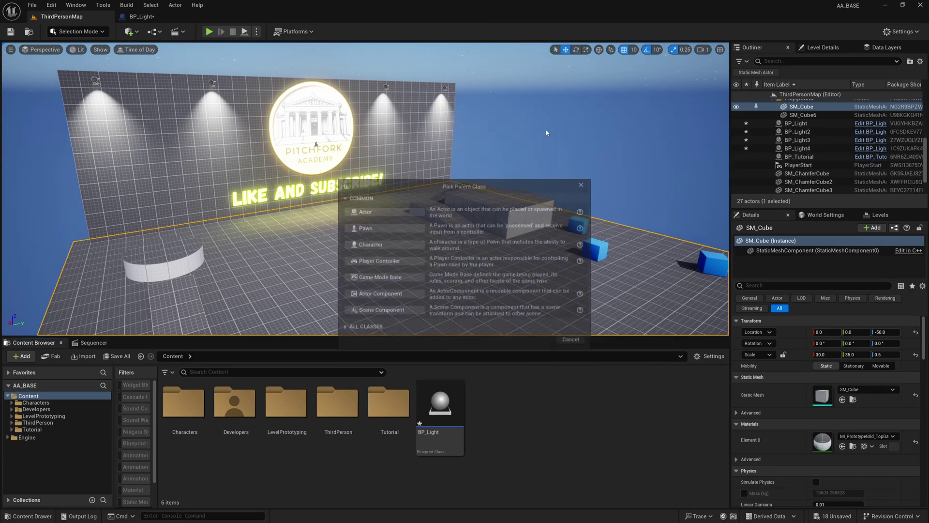
click(378, 213)
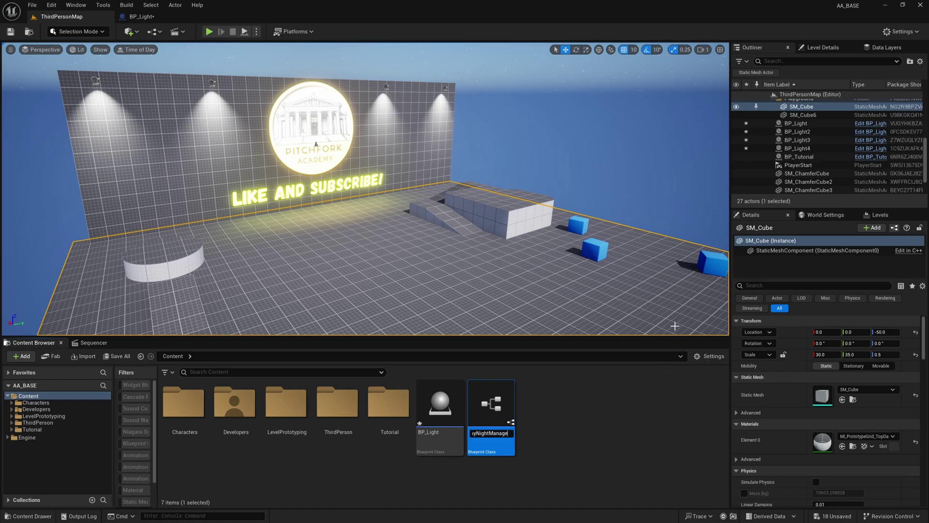
key(Return)
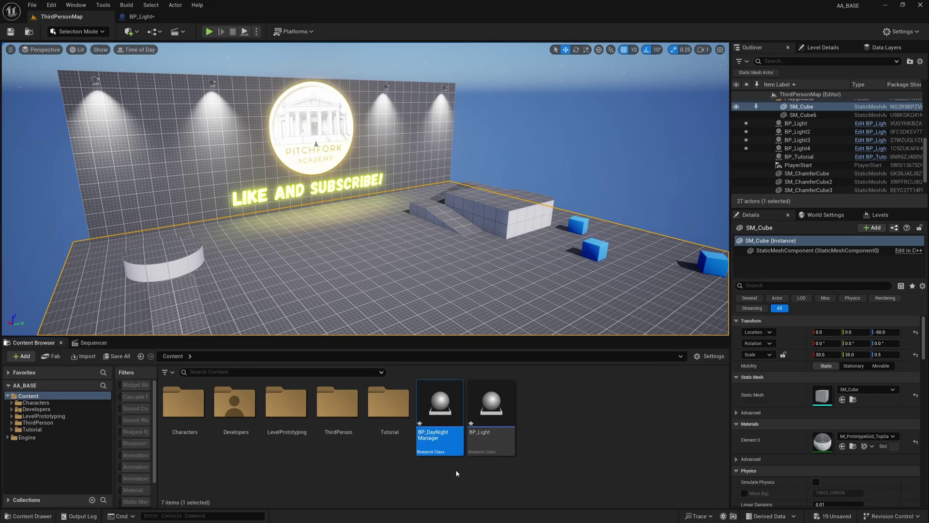
- Place a BP_DayNightManager actor in the level at location 0, 0, 0
drag(447, 418, 407, 281)
right_drag(442, 288, 481, 335)
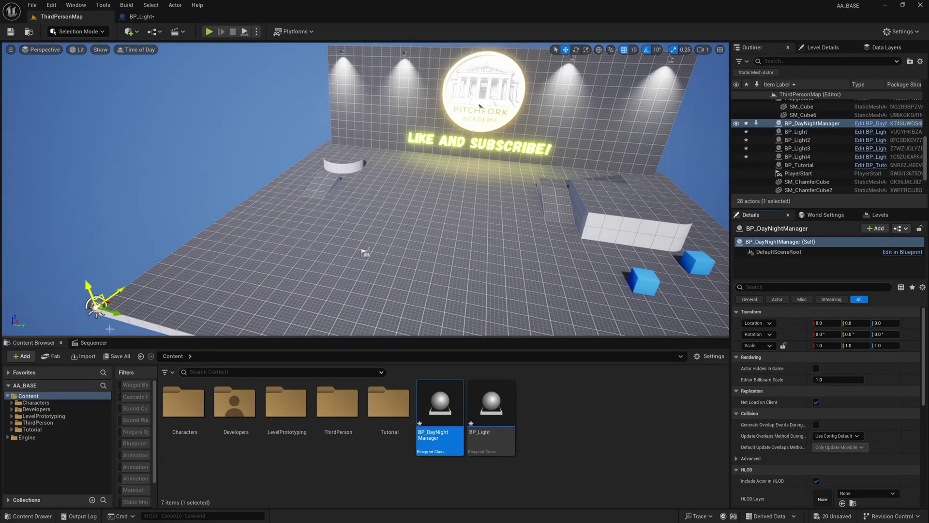
mouse_move(296, 306)
right_down()
mouse_move(242, 320)
mouse_move(240, 339)
mouse_move(276, 324)
mouse_move(286, 305)
mouse_move(312, 310)
right_up()
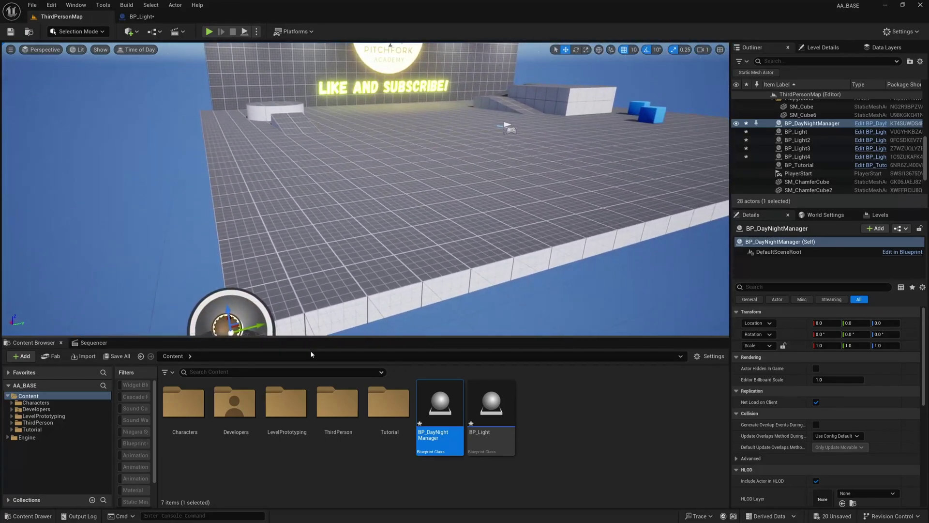
- Open the BP_DayNightManager Blueprint and add two event dispatchers named OnDawn and OnDusk
double_click(449, 417)
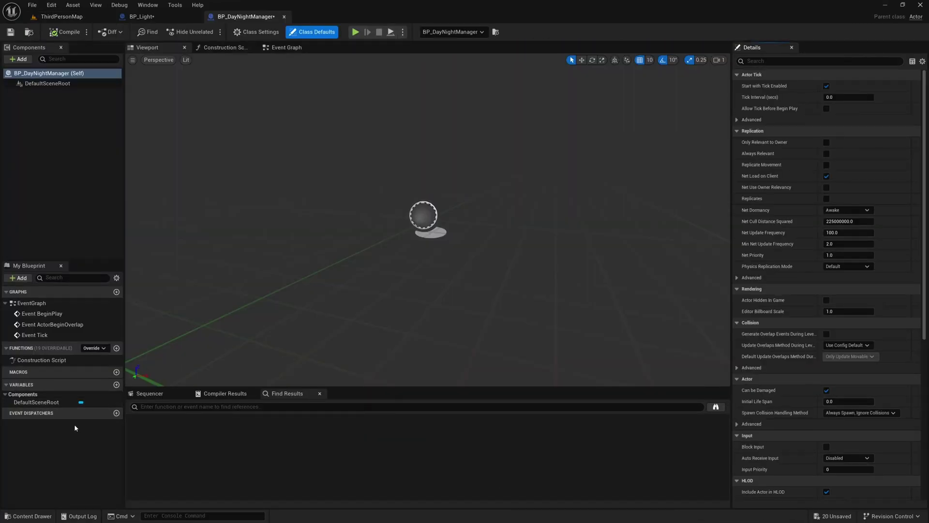
click(117, 413)
text(OnDawn)
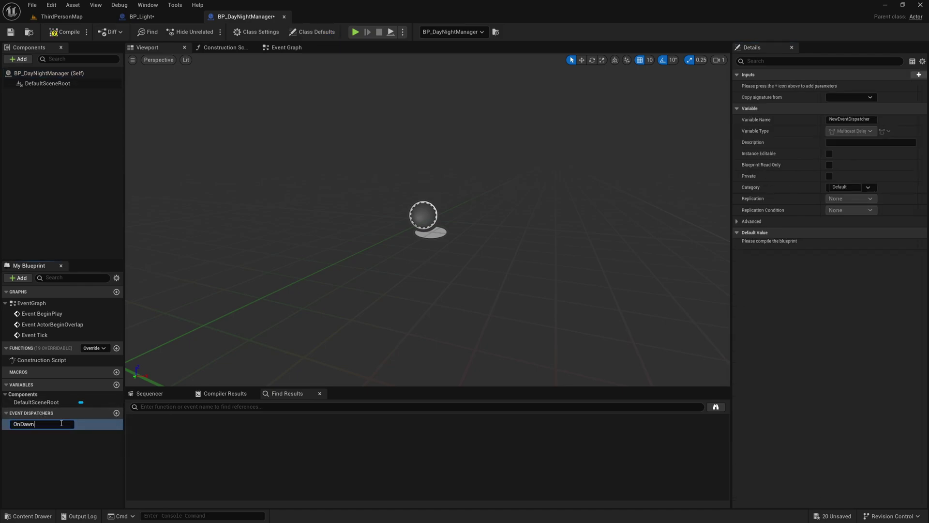
key(Return)
click(116, 413)
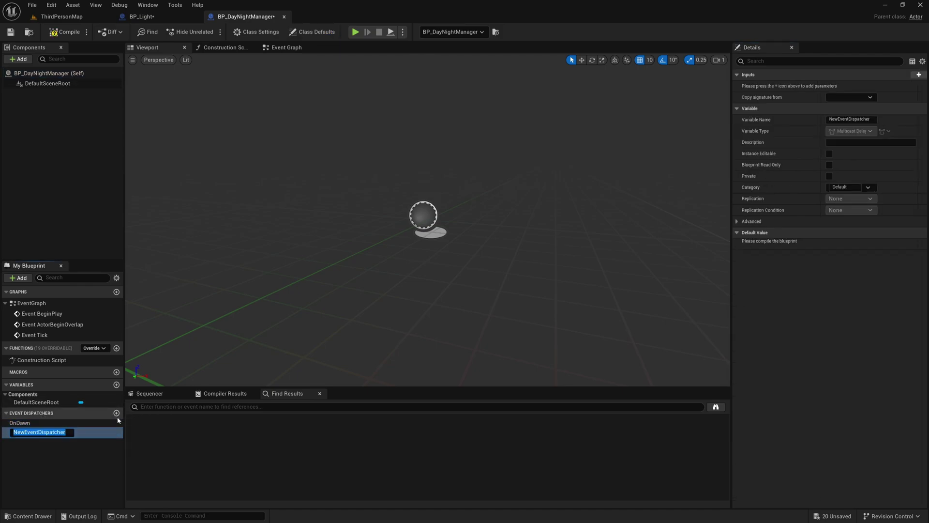
text(OnDusk)
key(Return)
- Add one custom event for the OnDawn dispatcher and one for the OnDusk dispatcher in the manager's event graph
click(282, 47)
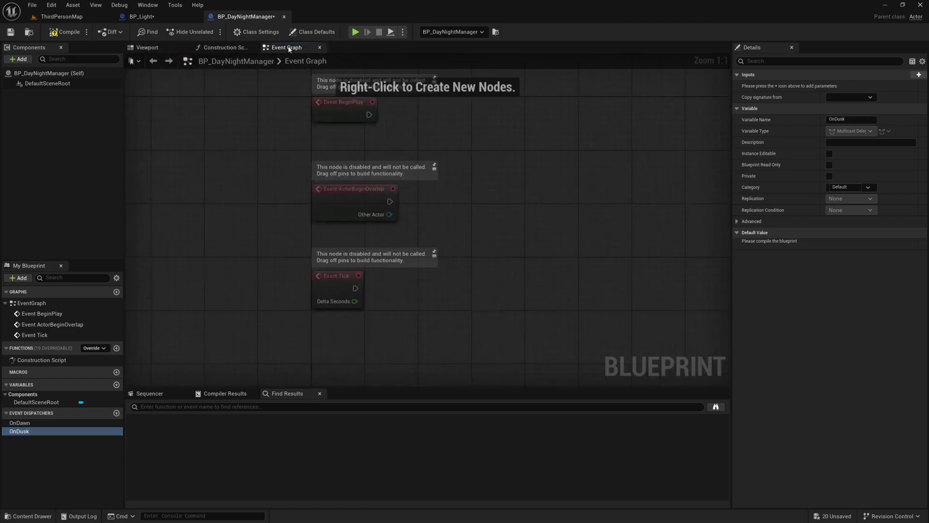
click(19, 424)
drag(19, 426, 285, 179)
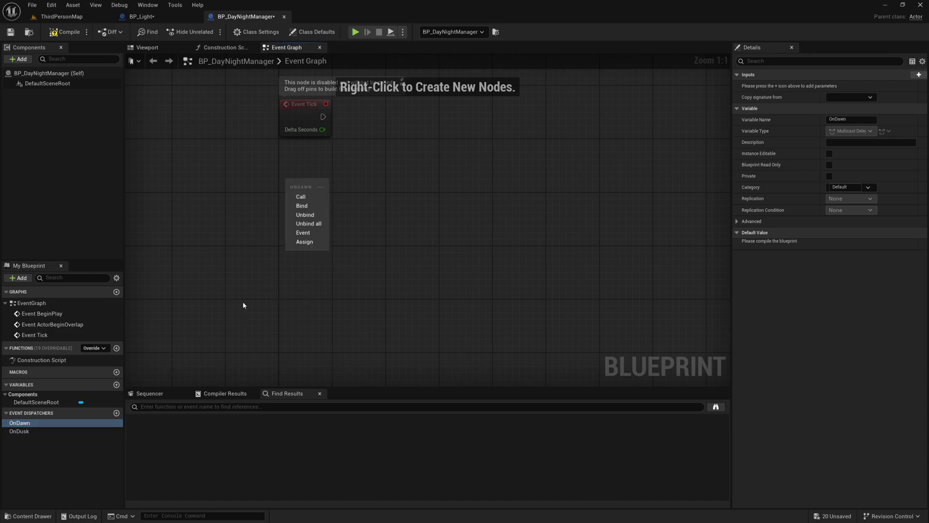
click(303, 234)
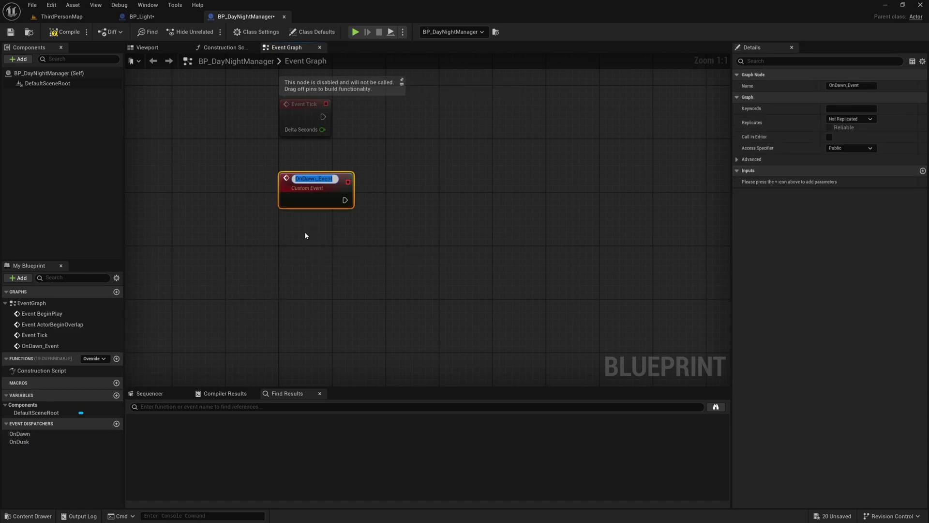
click(341, 190)
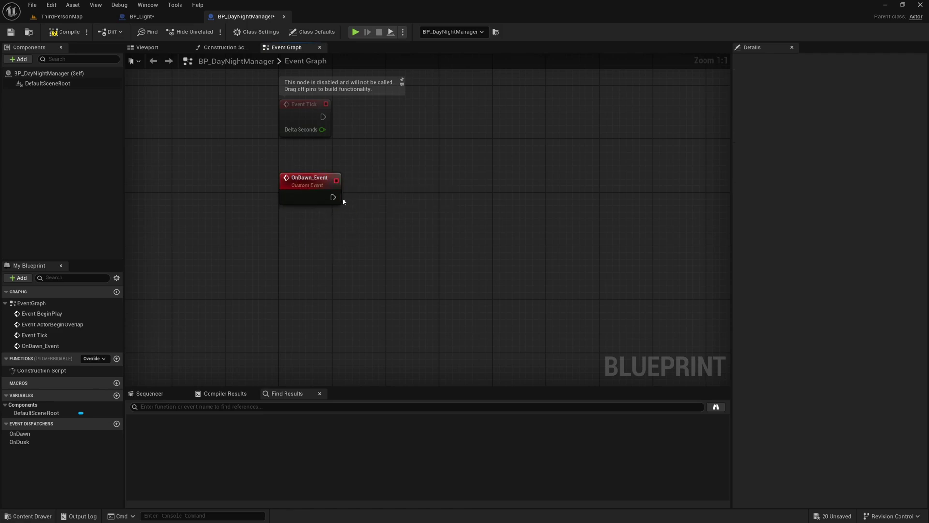
drag(30, 440, 297, 238)
click(307, 296)
click(366, 249)
- Add call nodes for the OnDawn and OnDusk dispatchers and connect each to its matching custom event
drag(27, 443, 389, 186)
click(407, 205)
drag(333, 197, 394, 197)
drag(20, 452, 390, 250)
click(404, 266)
drag(332, 257, 418, 246)
click(475, 239)
- Align the Call On Dusk node directly beneath the Call On Dawn node
drag(530, 214, 403, 173)
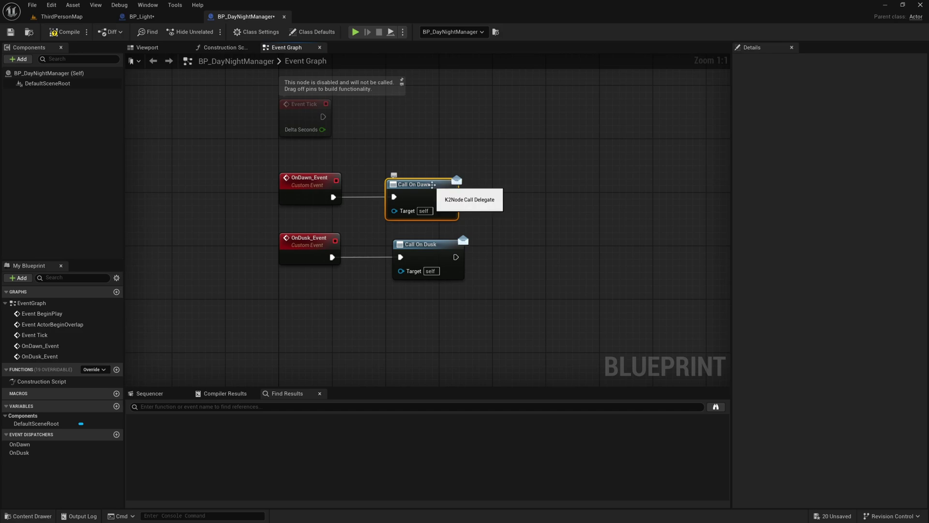
drag(441, 197, 447, 197)
drag(516, 294, 416, 186)
click(478, 200)
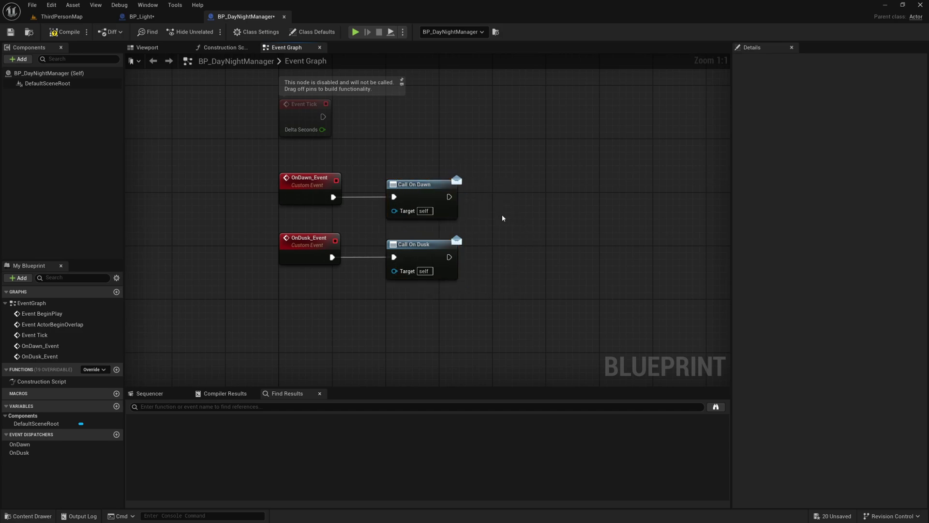
drag(503, 214, 390, 178)
drag(476, 208, 404, 193)
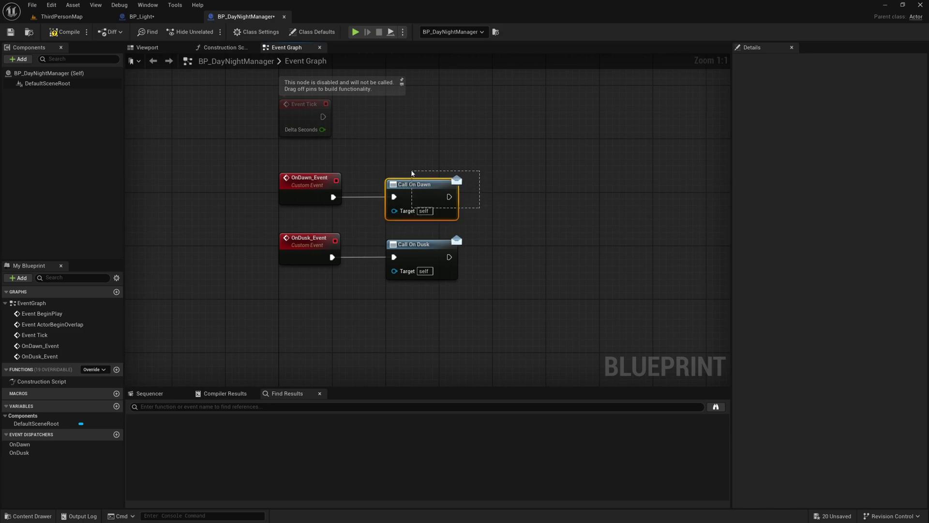
click(432, 251)
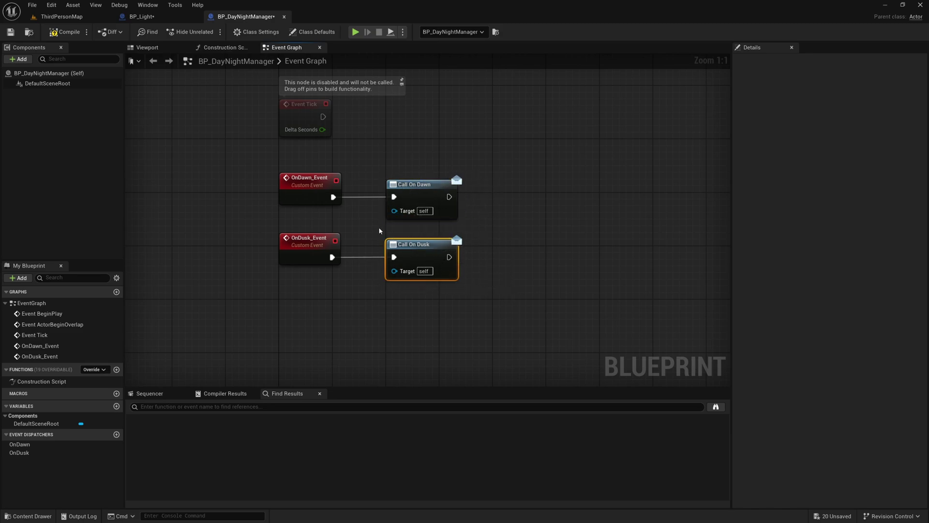
drag(473, 217, 397, 166)
click(434, 155)
right_drag(434, 151, 393, 193)
right_drag(394, 275, 435, 223)
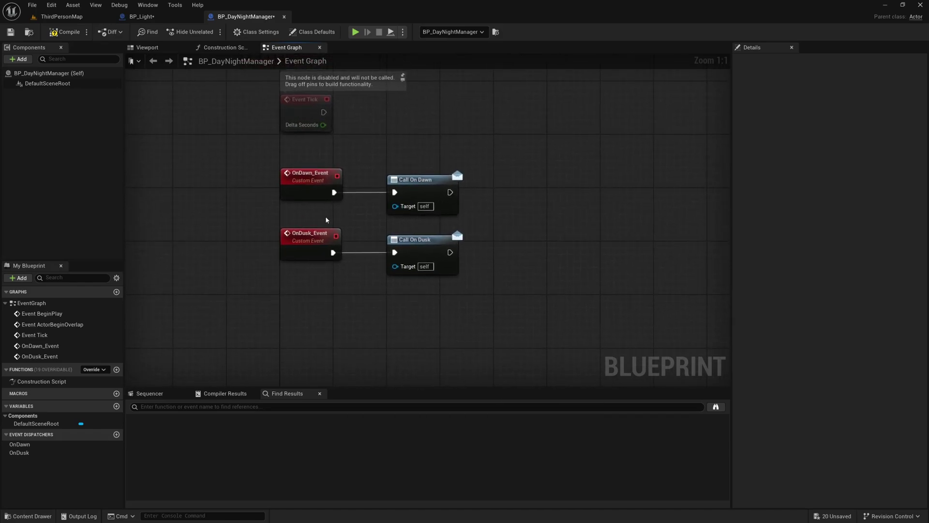
- Open the event graph of BP_Light and space the Event BeginPlay node apart from the events below it
click(141, 16)
click(286, 47)
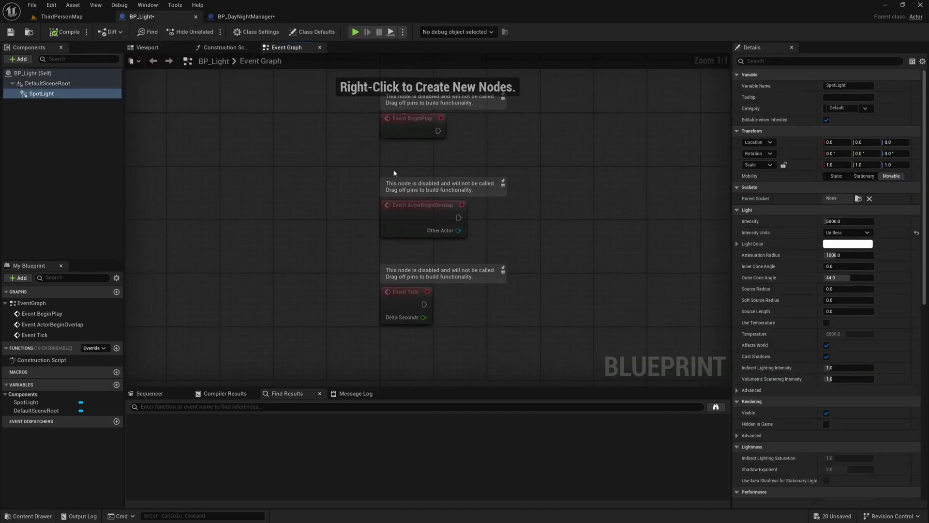
drag(350, 266, 349, 165)
click(426, 201)
right_drag(442, 189, 338, 245)
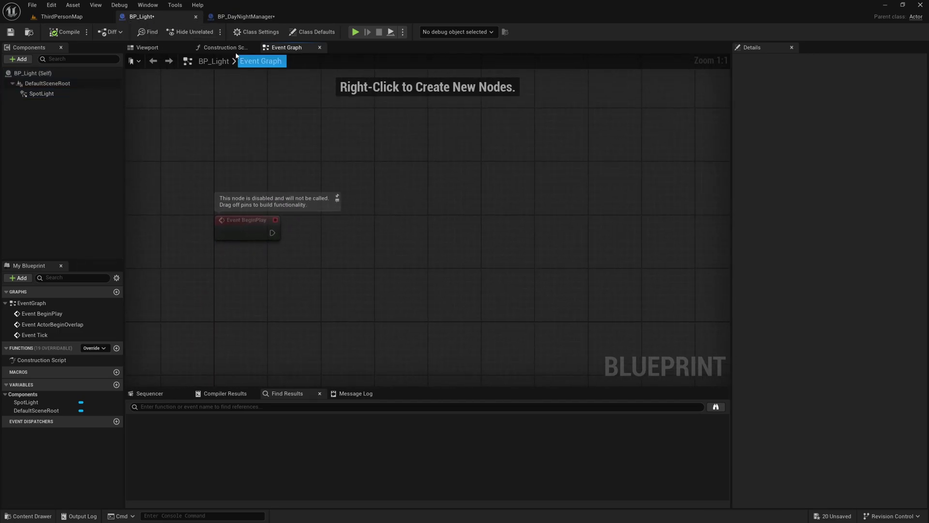
- Review the dawn and dusk events and their dispatcher calls in the BP_DayNightManager event graph
click(235, 17)
drag(378, 163, 374, 158)
drag(513, 283, 397, 203)
drag(536, 298, 334, 182)
drag(568, 277, 319, 170)
- Add a Delay Until Next Tick node after Event BeginPlay in BP_Light and align it with the event
click(173, 19)
right_drag(332, 263, 357, 215)
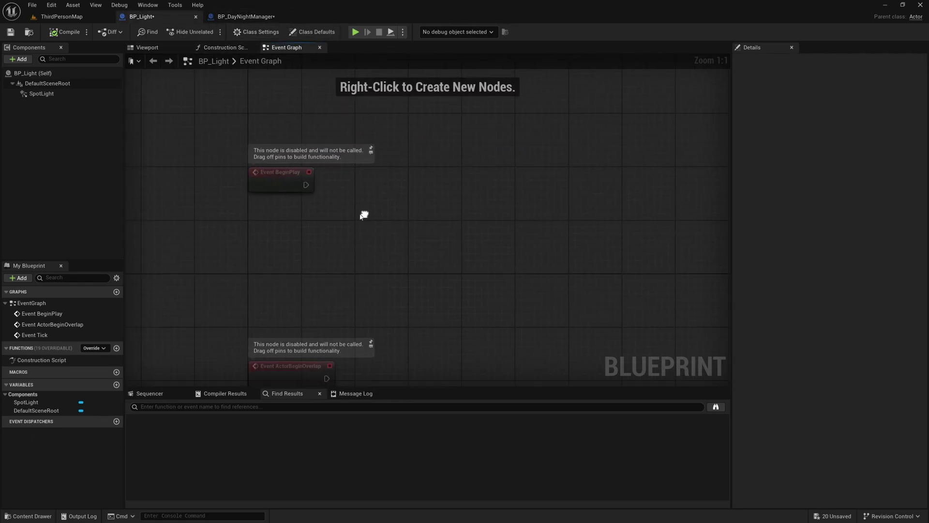
drag(307, 188, 339, 189)
text(delay unti)
key(Return)
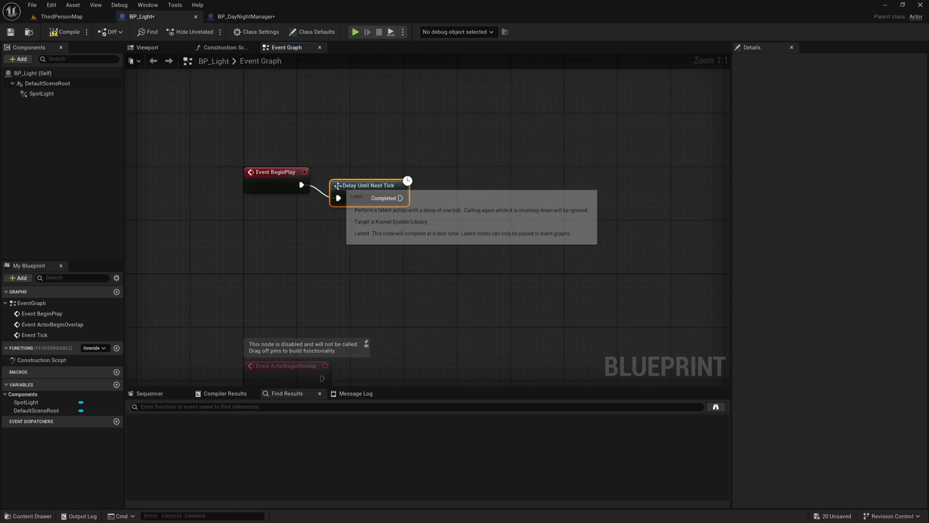
drag(335, 198, 366, 170)
drag(478, 246, 208, 139)
click(233, 159)
drag(284, 222, 222, 150)
click(329, 148)
right_drag(329, 148, 264, 195)
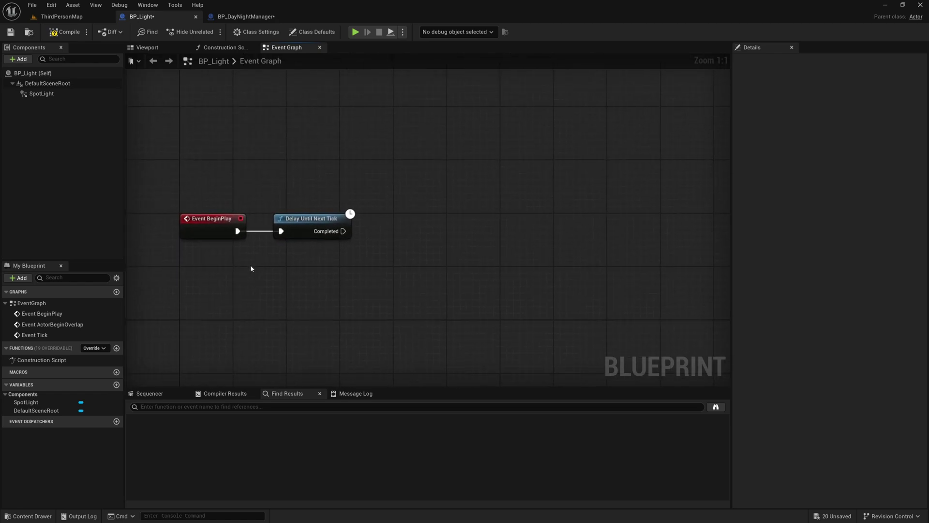
drag(251, 270, 164, 190)
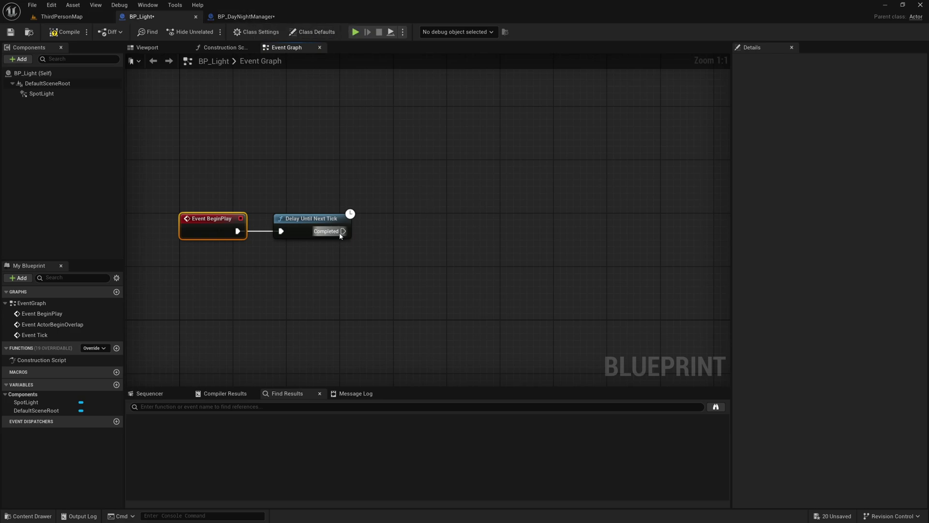
- Add a Get Actor Of Class node after Delay Until Next Tick, align it, and set its class to BP_DayNightManager
drag(344, 232, 403, 233)
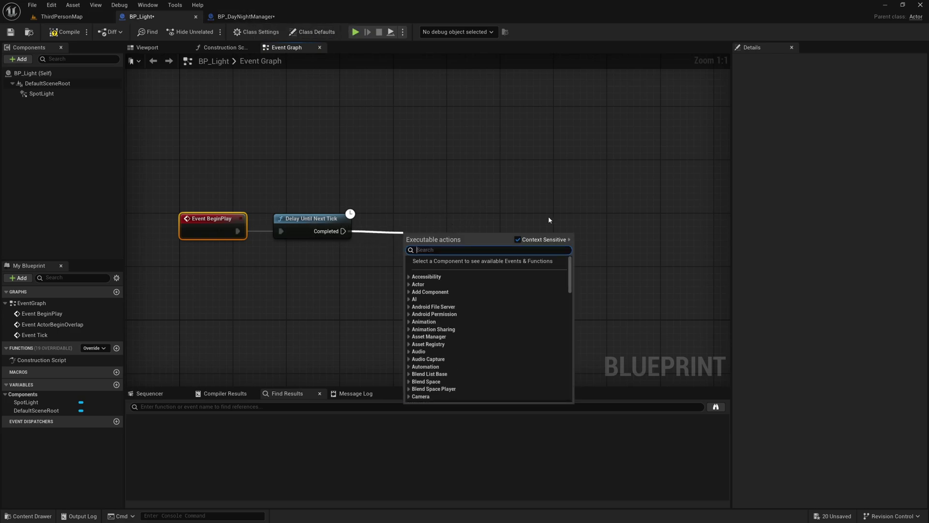
text(get actor of)
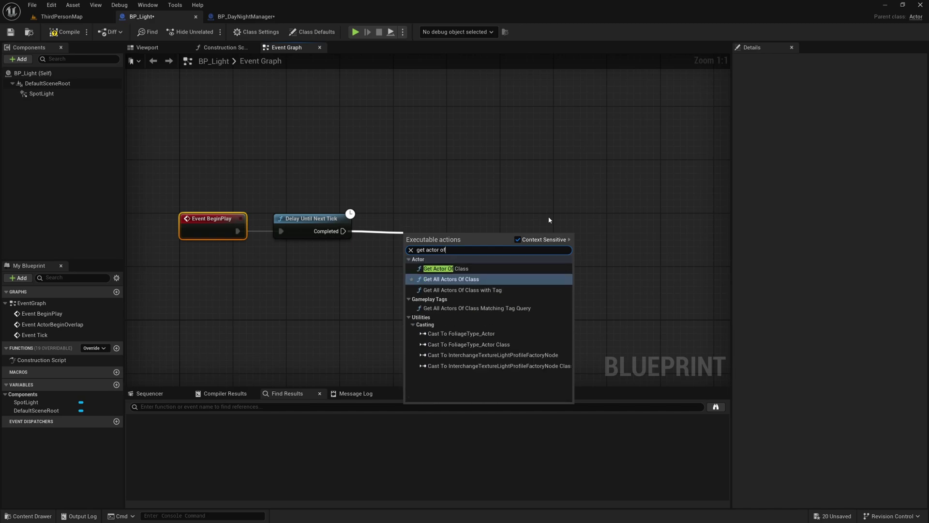
text( cla)
key(Up)
key(Return)
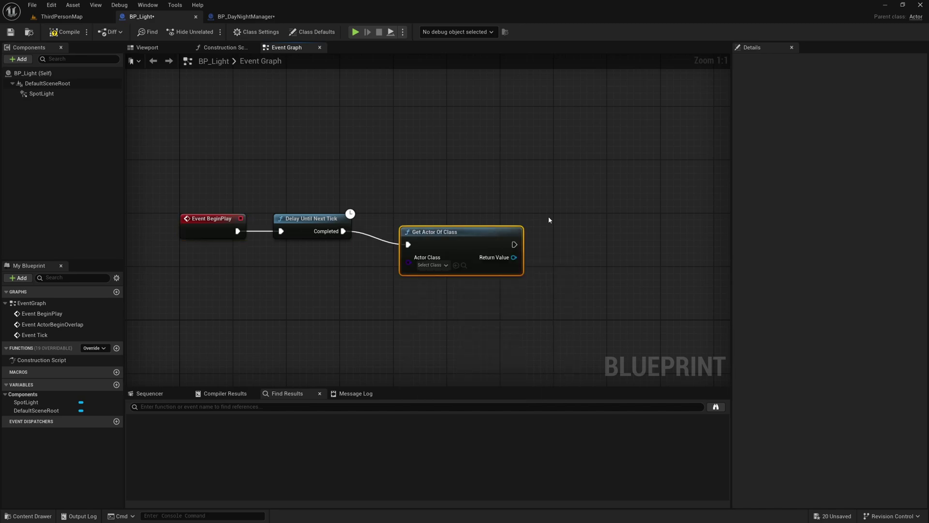
drag(439, 233, 423, 221)
click(420, 252)
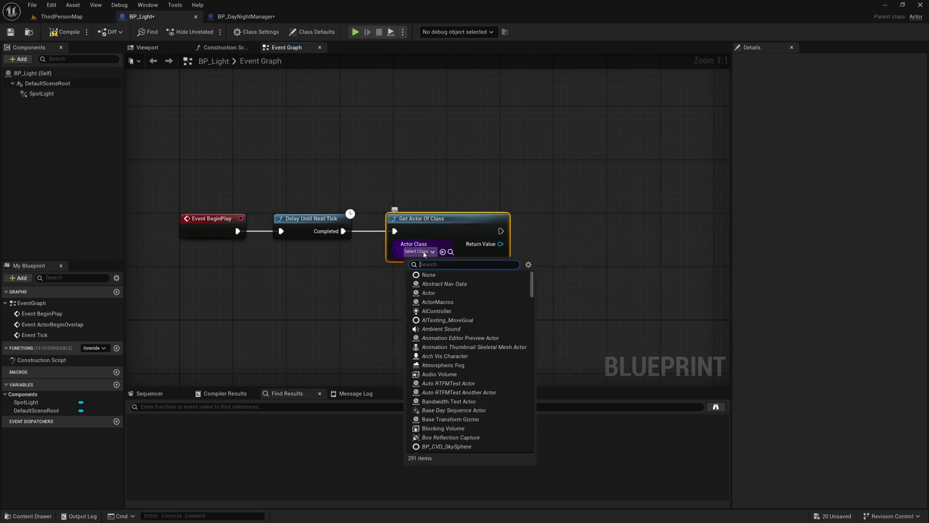
text(day)
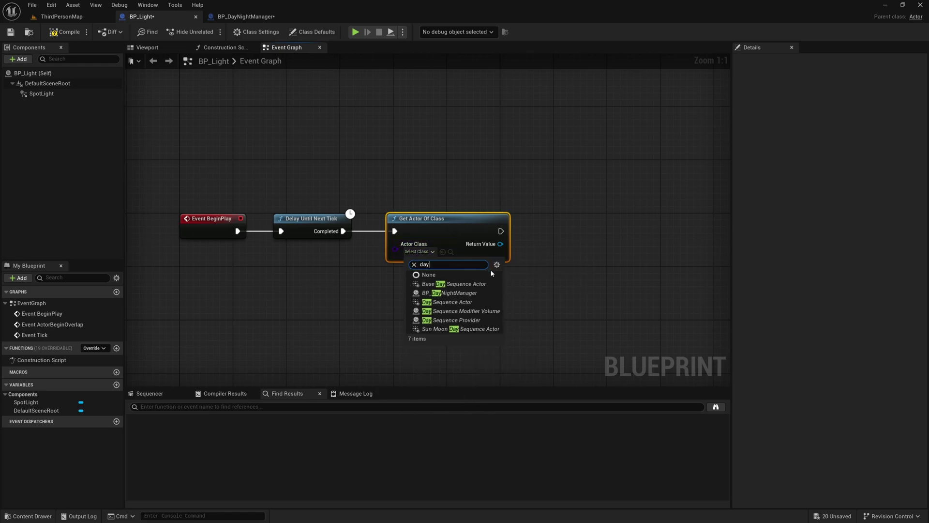
click(455, 293)
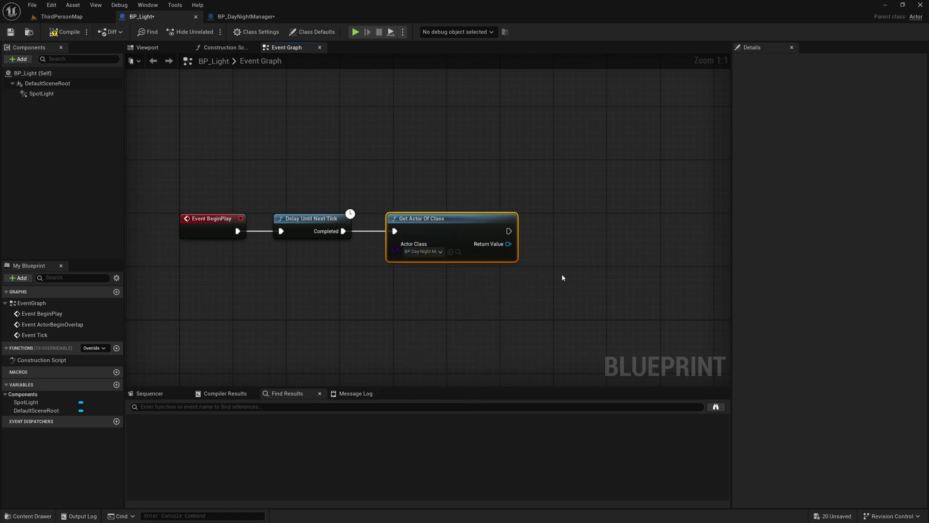
- Add an Assign On Dawn binding from the Get Actor Of Class return value and align the bind node with the execution chain
right_drag(560, 276, 471, 257)
drag(415, 227, 488, 235)
text(assi)
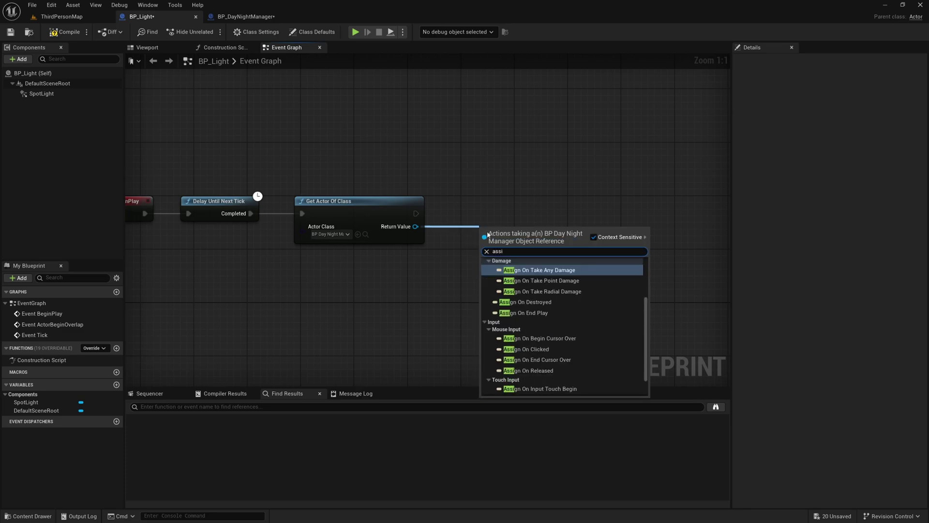
text(gn on dawn)
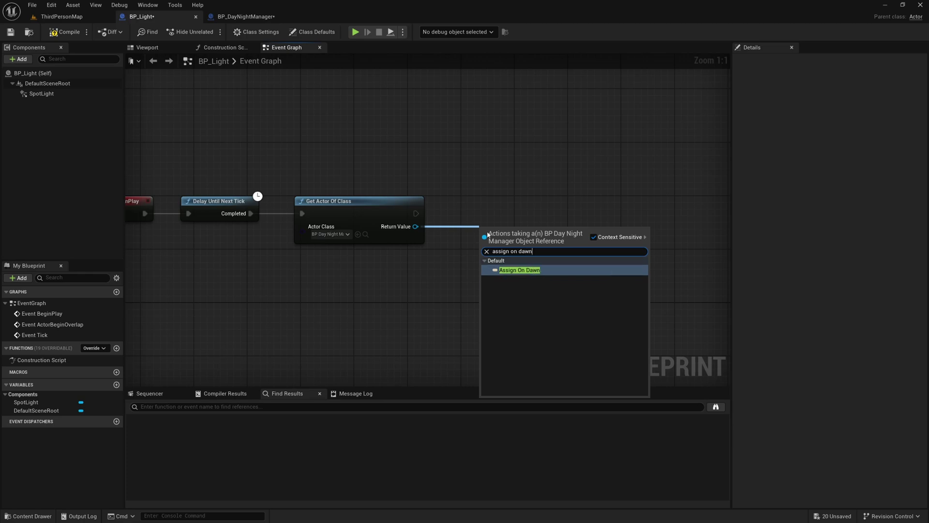
key(Return)
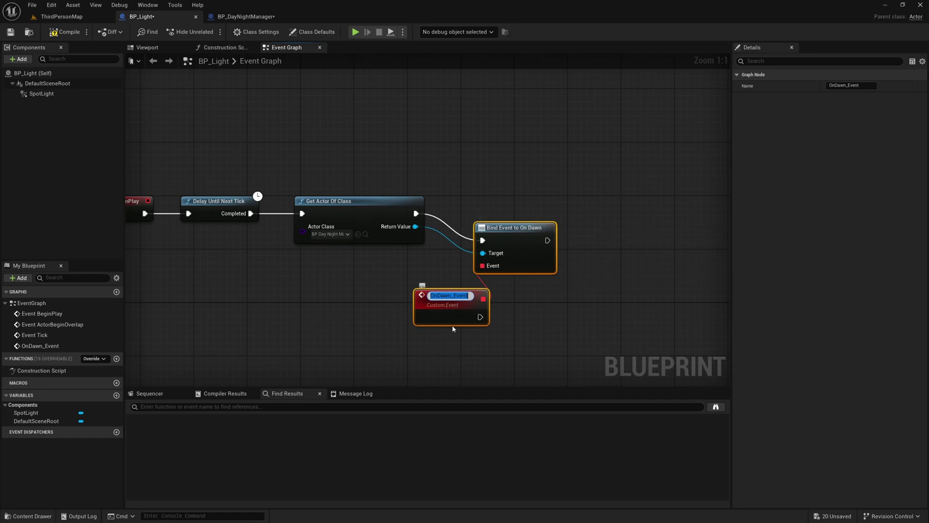
click(532, 329)
drag(553, 338, 468, 256)
drag(522, 230, 524, 204)
click(525, 265)
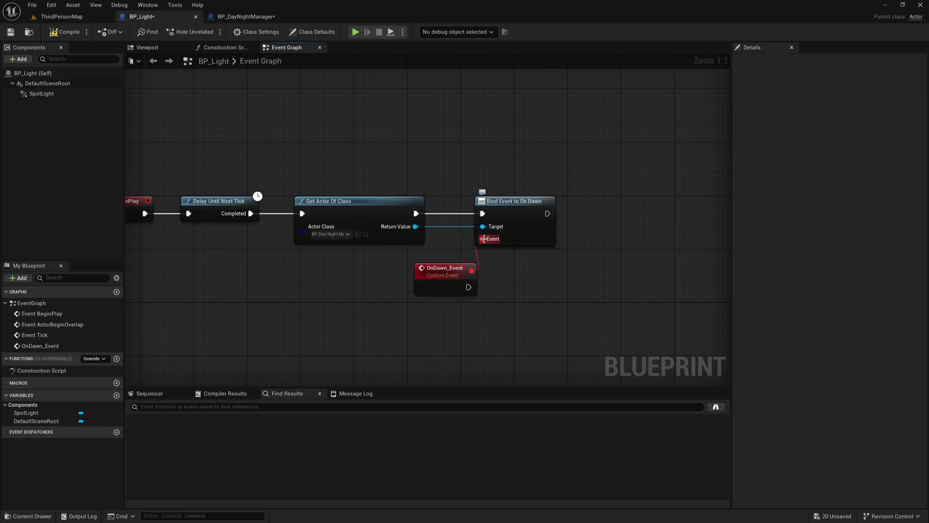
- Try detaching OnDawn_Event from the Bind Event to On Dawn node and linking a custom event to its event input
alt+click(484, 239)
drag(461, 274, 414, 287)
right_drag(477, 281, 474, 277)
right_click(453, 273)
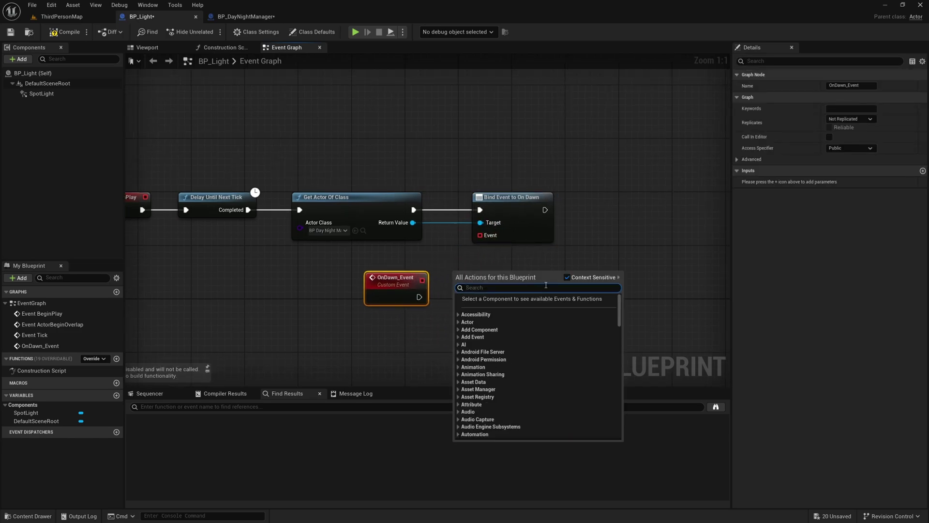
text(cus)
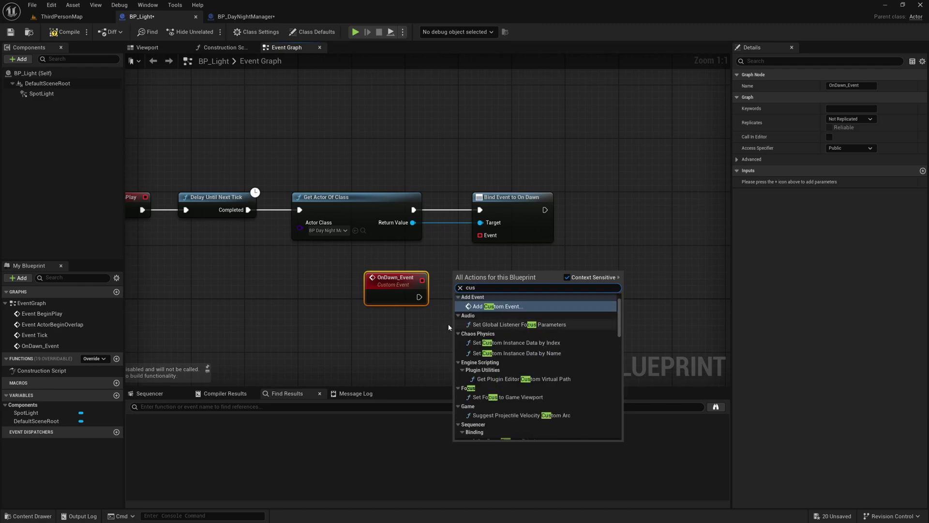
click(434, 327)
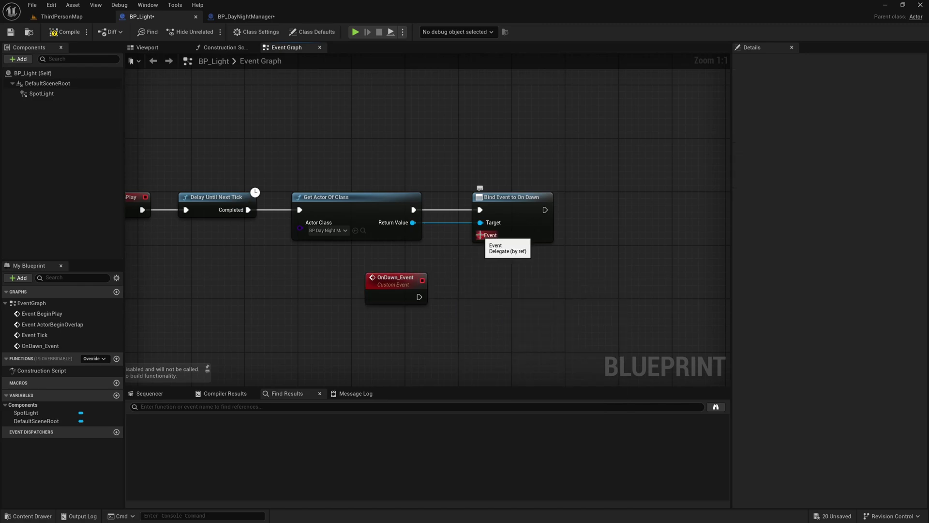
drag(480, 235, 430, 296)
click(542, 313)
drag(483, 252, 462, 242)
click(549, 293)
- Add an Assign On Dusk binding from the manager reference and chain it in line after the Bind Event to On Dawn node
right_drag(550, 294, 428, 225)
drag(305, 162, 494, 168)
text(as)
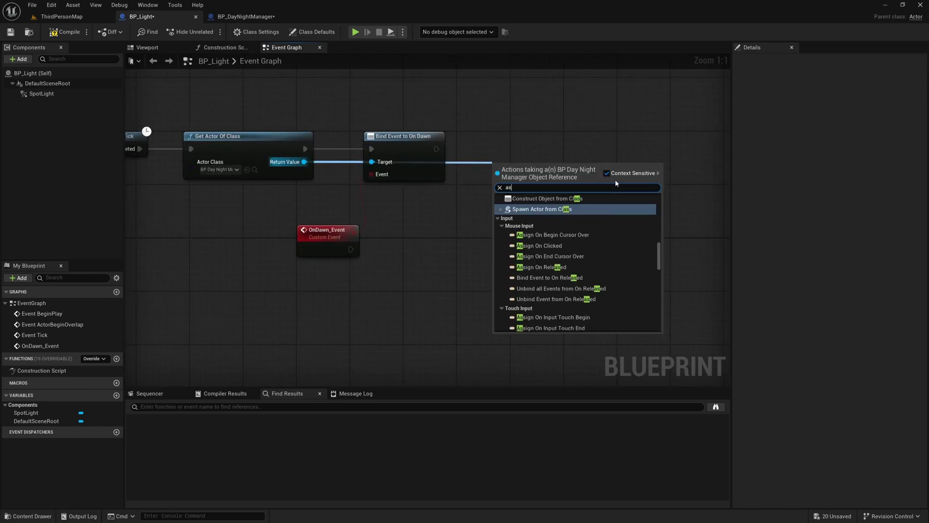
text(sign on dusk)
key(Return)
click(565, 278)
drag(575, 274, 445, 202)
drag(526, 165, 562, 134)
click(500, 148)
drag(436, 148, 539, 149)
- Rearrange the OnDawn_Event and OnDusk_Event nodes below their bind nodes, leaving free space beside each event
right_drag(482, 158, 681, 184)
drag(176, 142, 325, 187)
right_drag(422, 262, 199, 246)
drag(266, 234, 373, 297)
drag(302, 240, 285, 294)
drag(475, 217, 460, 235)
click(450, 217)
right_drag(472, 210, 544, 183)
drag(373, 291, 569, 315)
click(441, 309)
right_drag(426, 302, 541, 249)
- Add a Set Intensity node targeting SpotLight and connect it in line after OnDawn_Event
drag(42, 93, 544, 260)
text(set intensi)
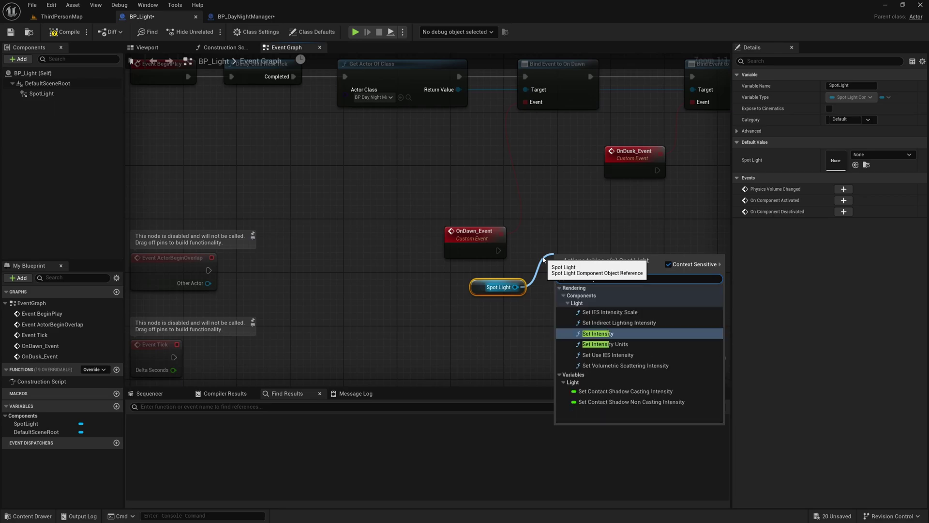
key(Return)
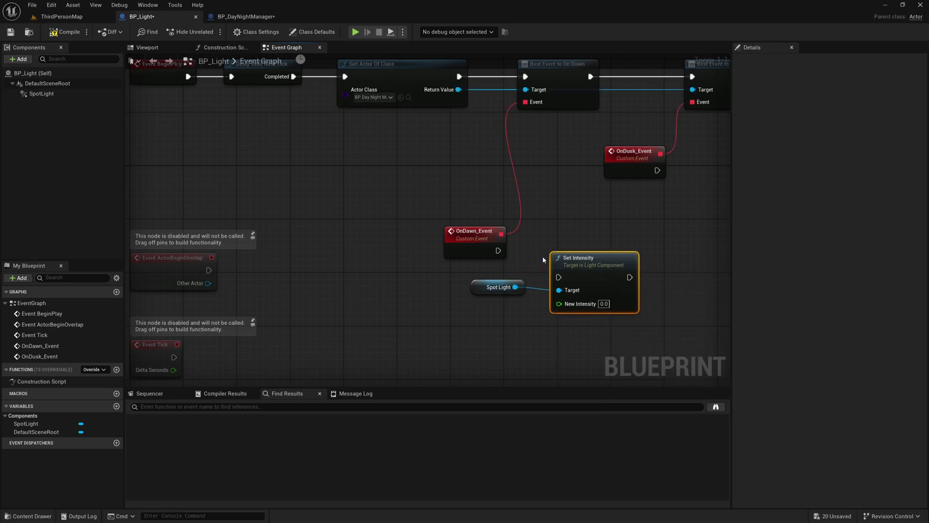
drag(498, 250, 585, 242)
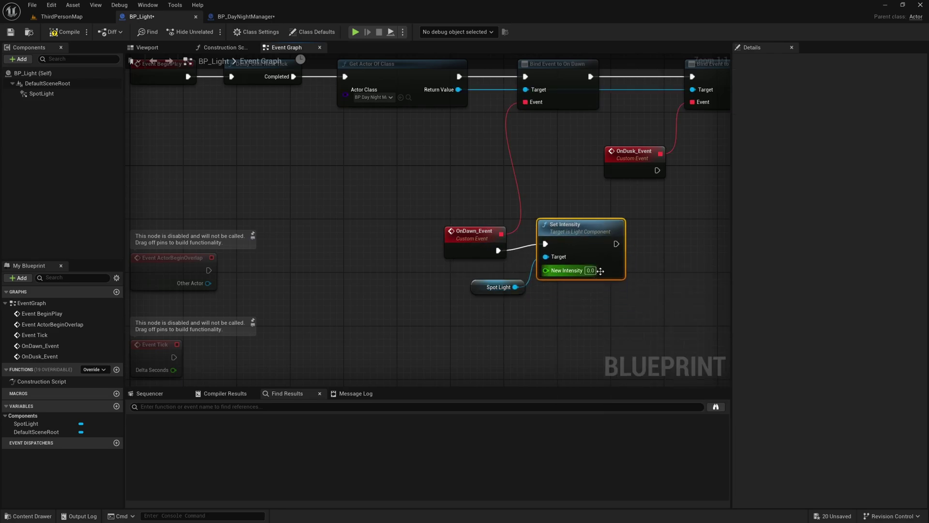
click(569, 211)
- Set the SpotLight component's intensity to 10000
right_drag(569, 211, 494, 179)
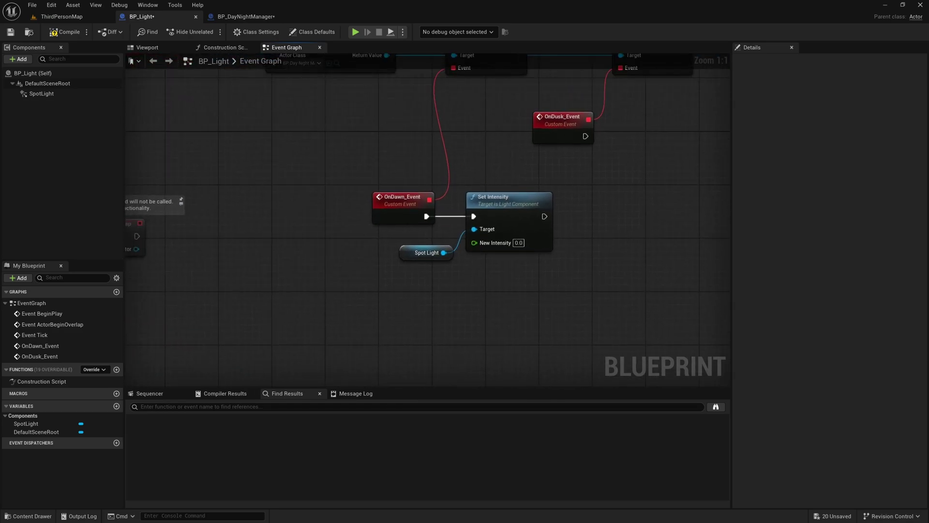
click(42, 93)
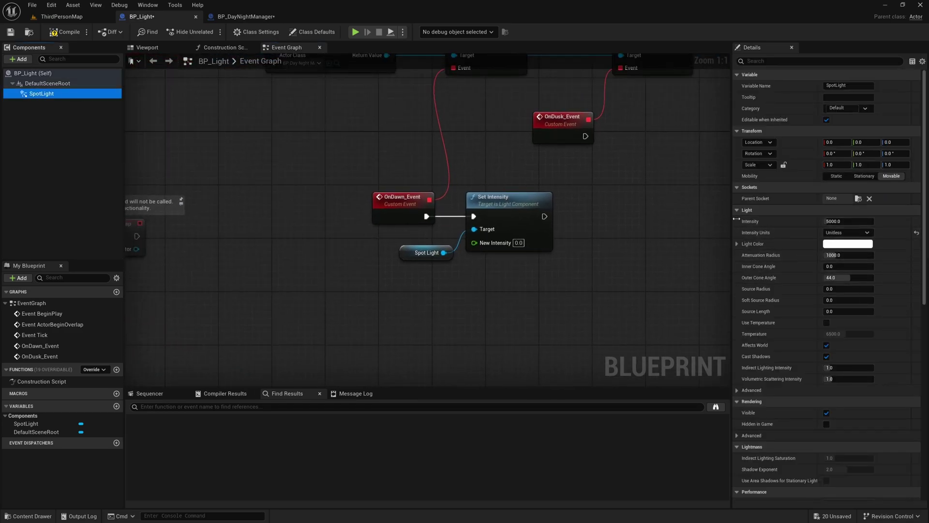
click(856, 221)
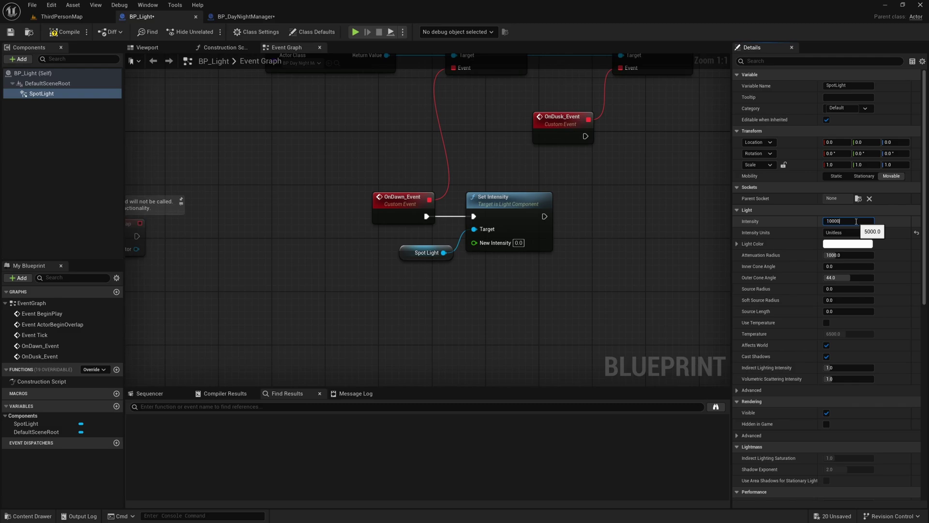
- Duplicate the SpotLight and Set Intensity nodes, connect the copy to OnDusk_Event, and set its new intensity to 10000
right_drag(600, 276, 504, 320)
drag(411, 338, 349, 286)
key(ctrl+c)
key(ctrl+v)
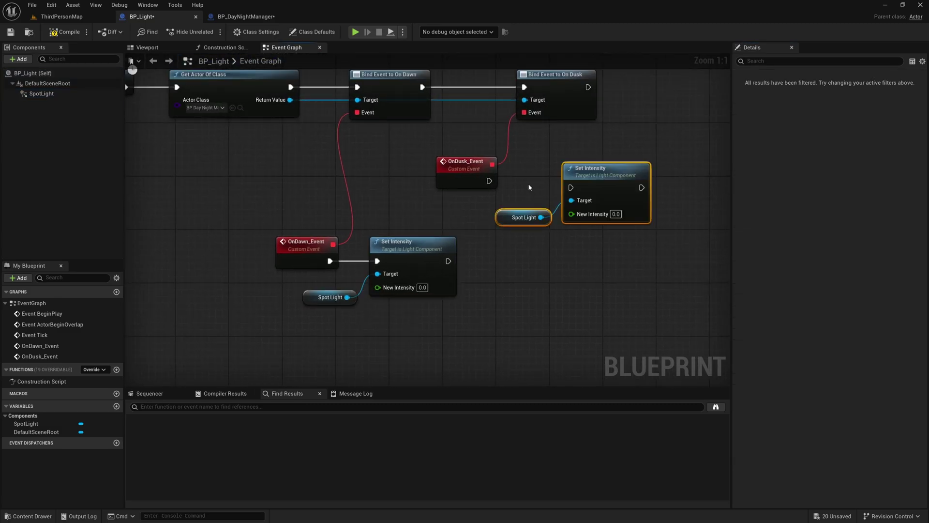
drag(488, 181, 571, 188)
drag(632, 219, 631, 212)
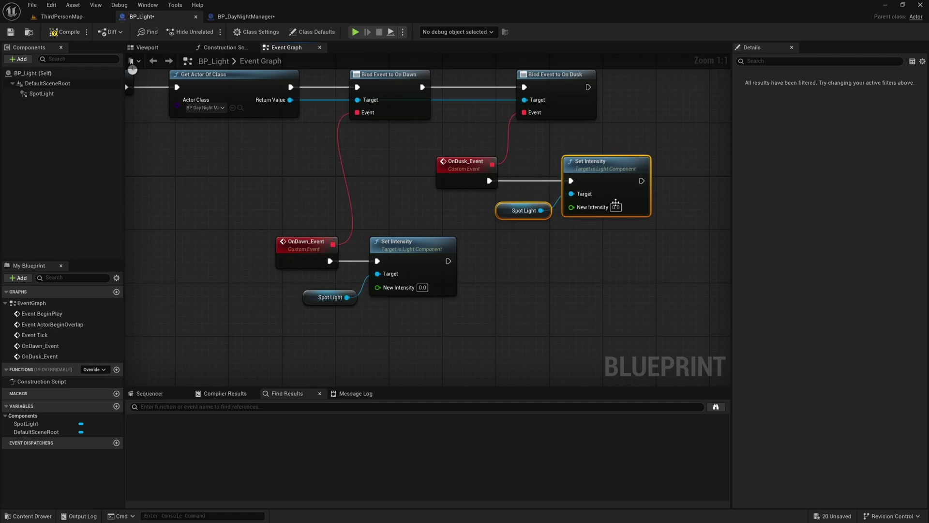
key(BackSpace)
text(10000)
key(Return)
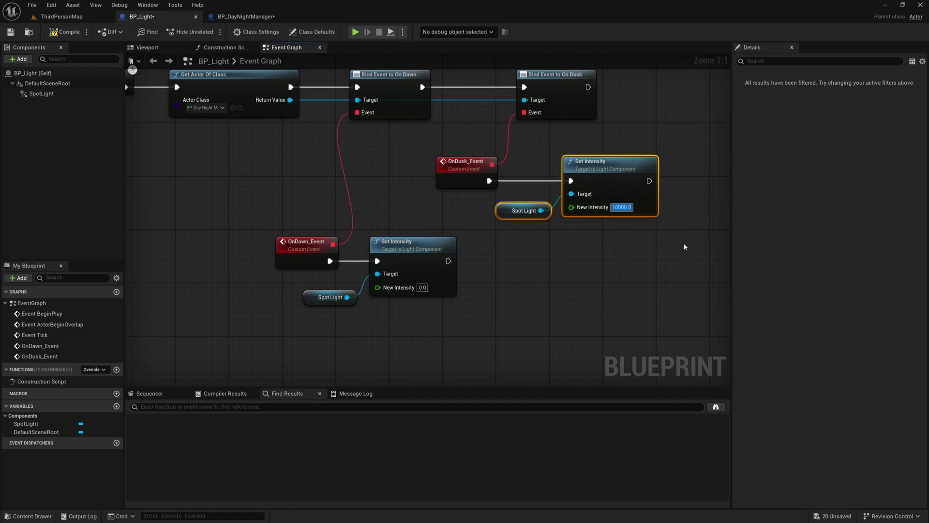
click(681, 243)
- Review the dawn and dusk bindings in BP_Light and the dispatcher calls in the BP_DayNightManager event graph
right_drag(667, 250, 658, 269)
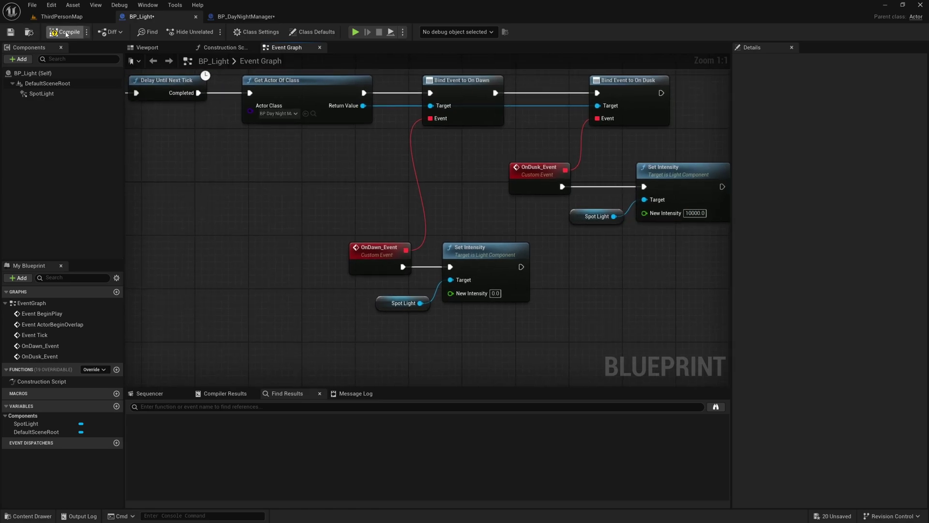
right_drag(283, 168, 204, 198)
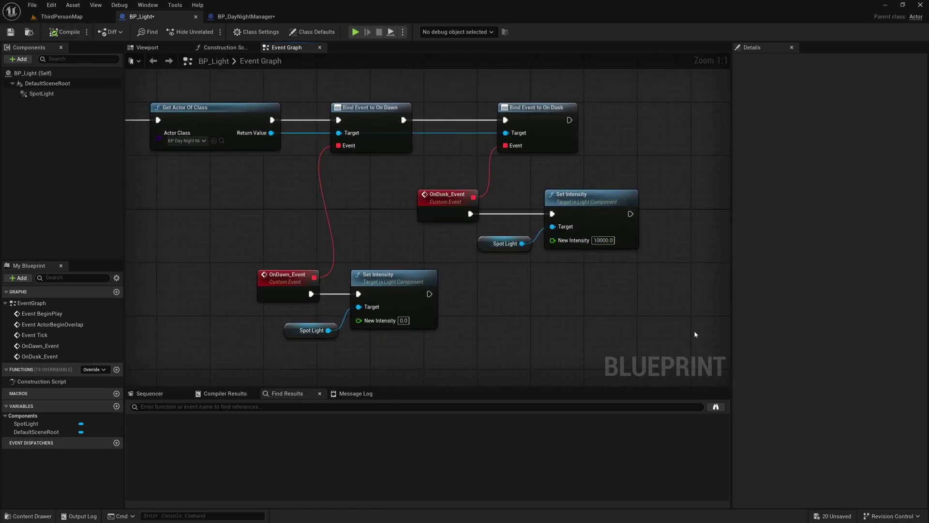
drag(679, 322, 294, 140)
click(304, 196)
right_drag(304, 197, 438, 217)
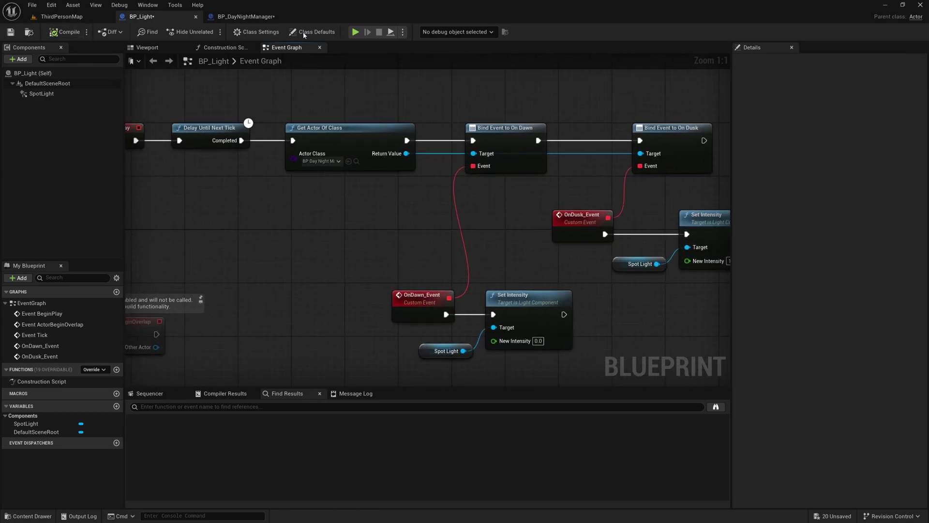
click(242, 17)
click(291, 209)
click(294, 182)
right_drag(276, 220, 305, 264)
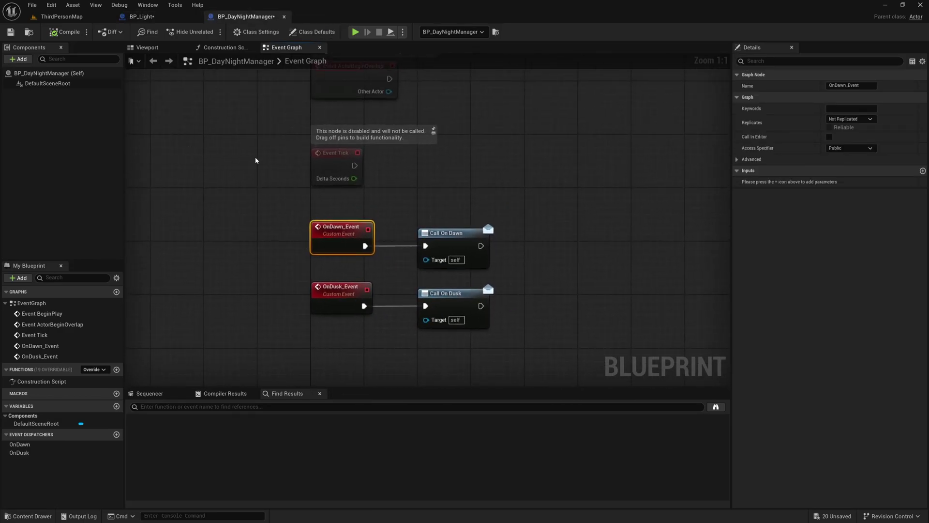
- Return to the ThirdPersonMap level, bring the wall lights into view, and set the time-of-day preview to 0.90625
click(73, 19)
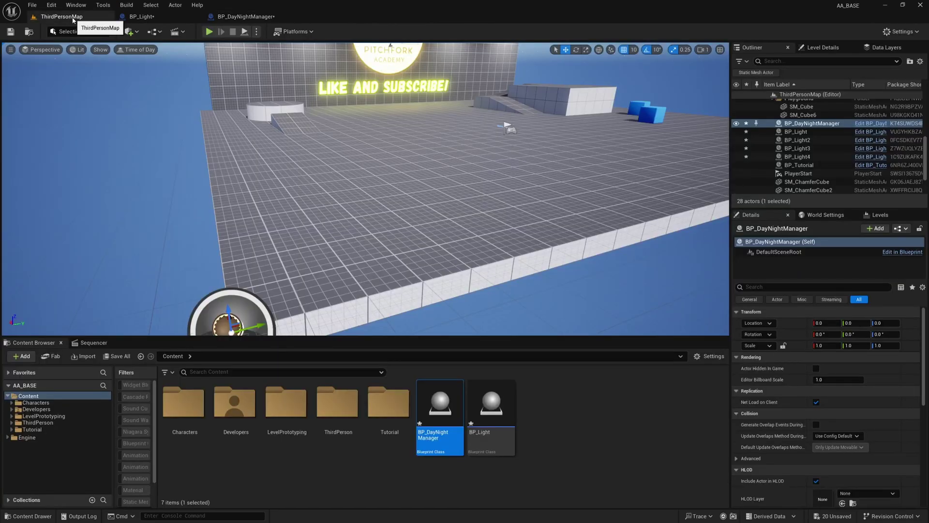
middle_drag(118, 55, 118, 99)
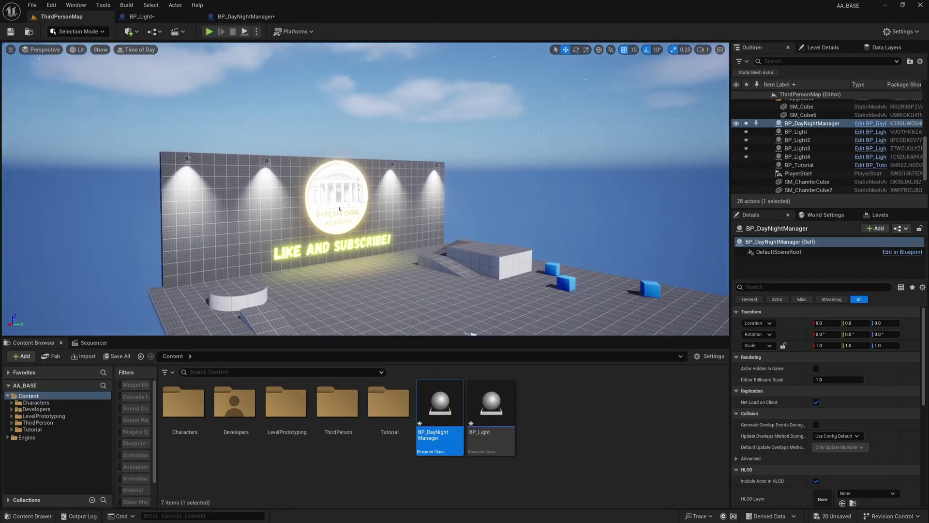
click(142, 50)
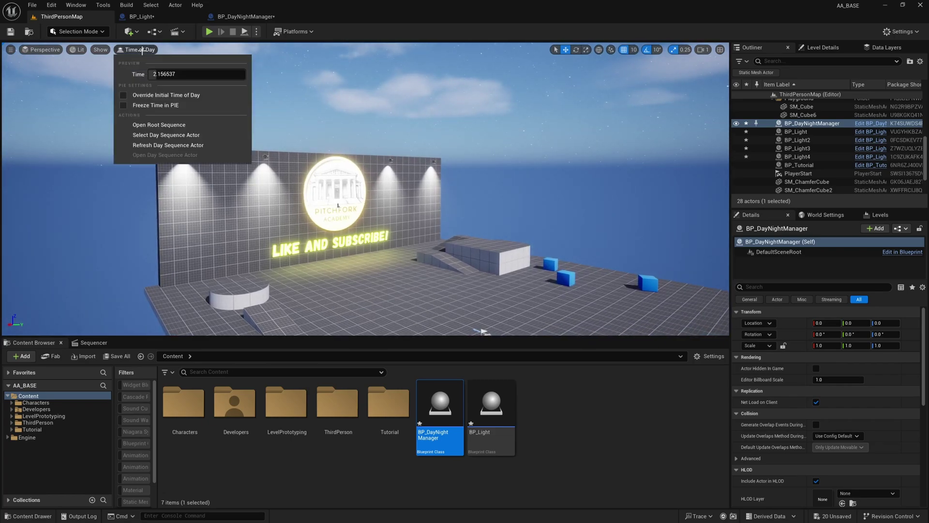
mouse_move(172, 75)
mouse_down()
mouse_move(204, 75)
mouse_move(163, 75)
mouse_move(172, 75)
mouse_up()
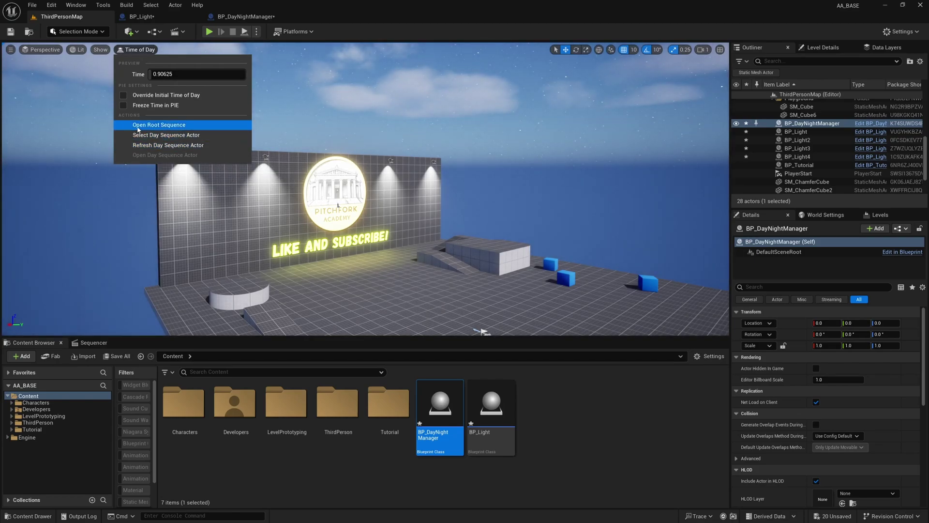
- Open the root day sequence, close the curve editor, and open the DS_24hr subsequence in Sequencer
click(187, 126)
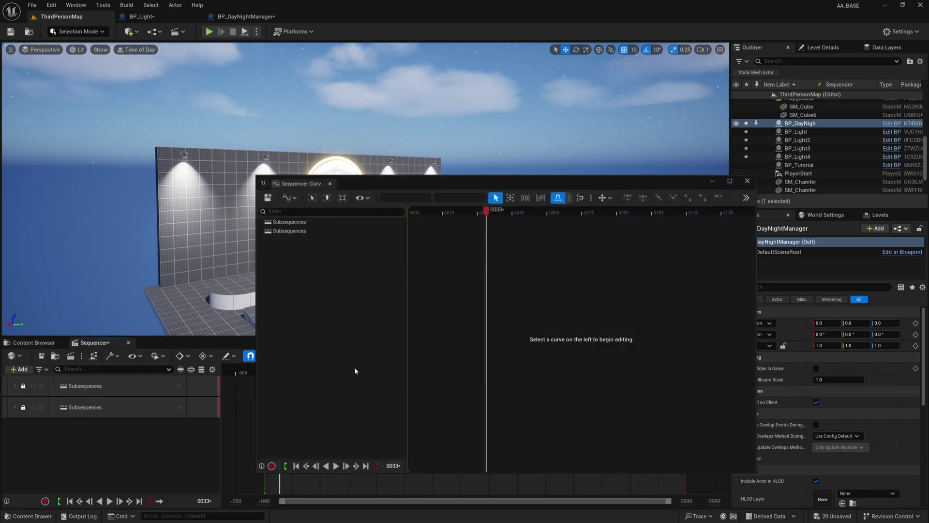
click(330, 184)
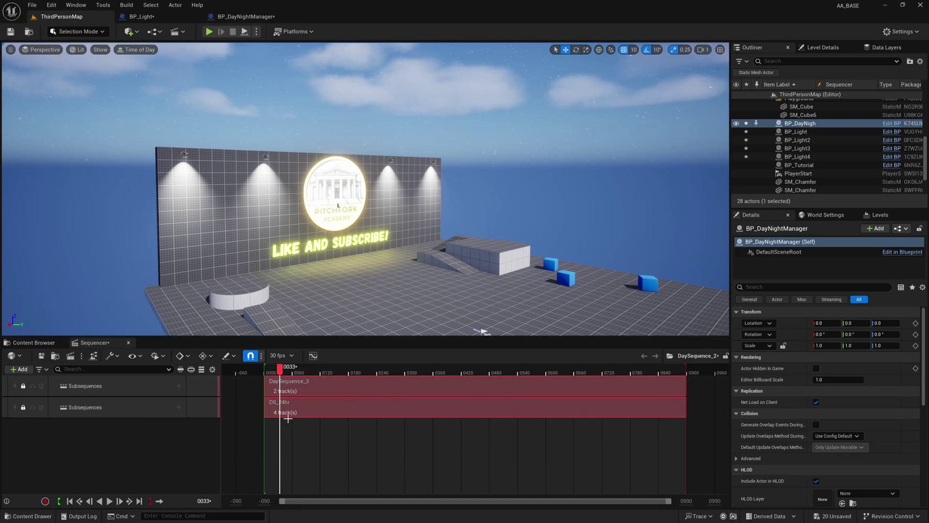
click(339, 411)
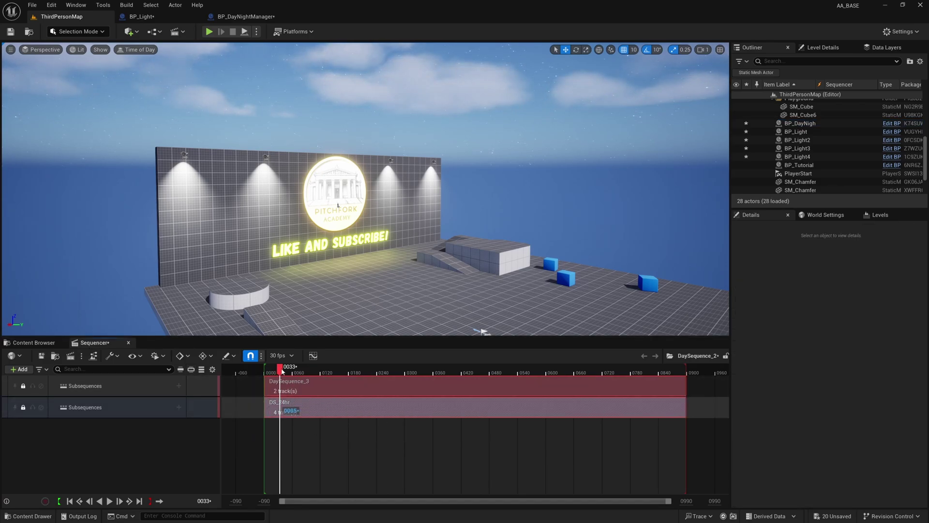
double_click(322, 411)
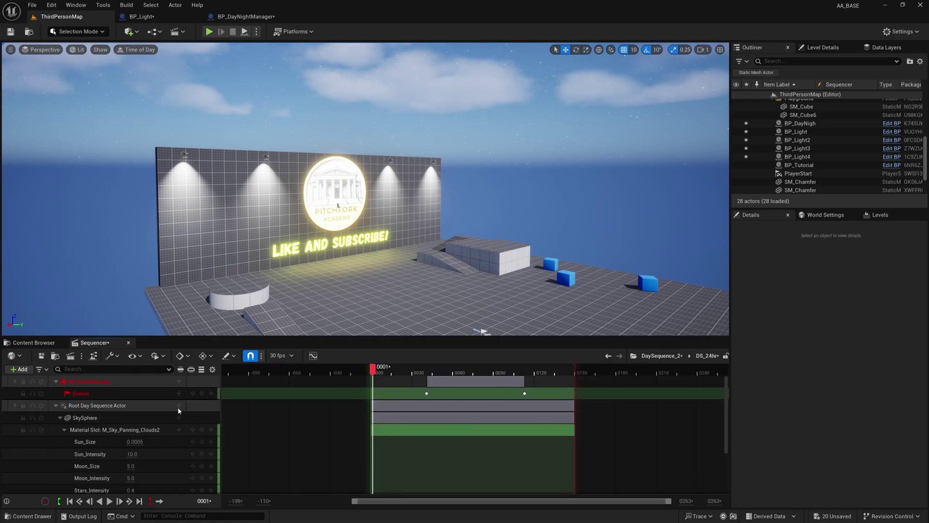
- Delete the broken Events track and its unresolved red binding from the DS_24hr subsequence
click(131, 393)
key(Delete)
click(138, 381)
key(Delete)
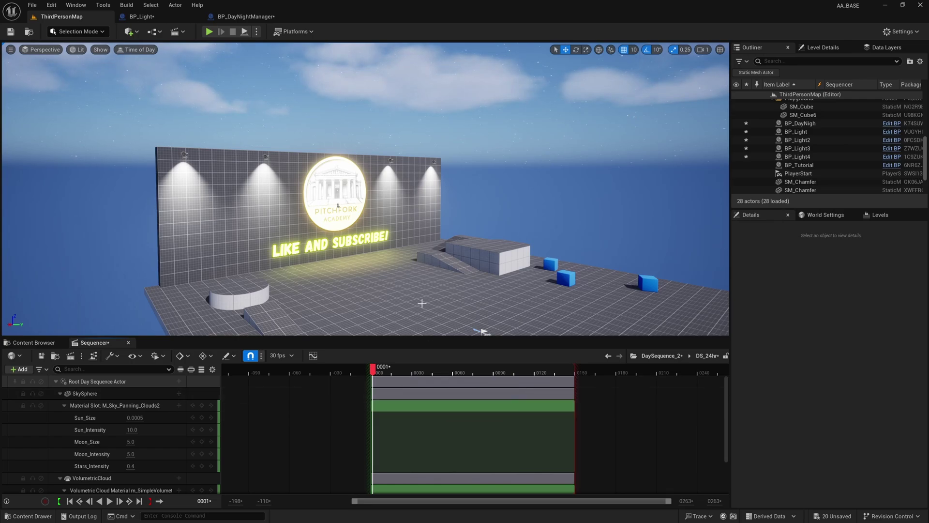
- Move the playhead to frame 0 and attach the Root Day Sequence Actor to a new BP_DayNightManager binding
right_drag(421, 303, 475, 328)
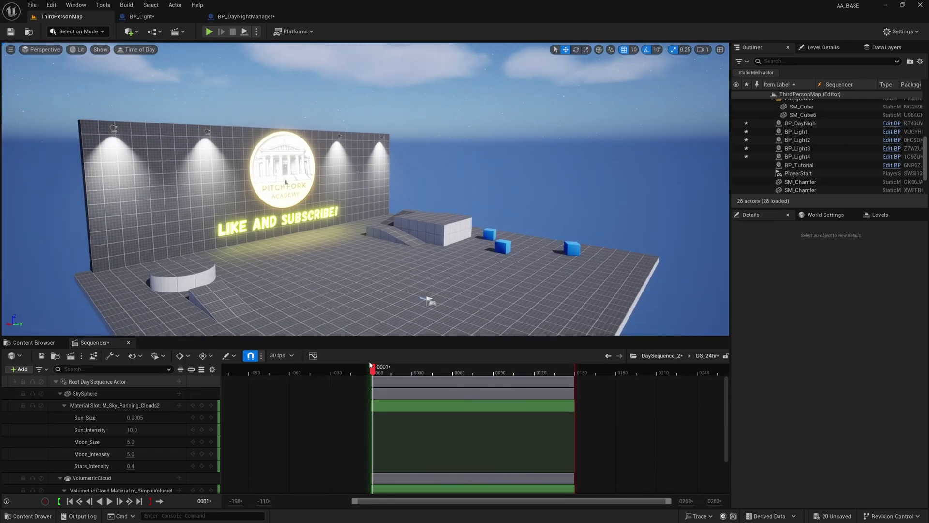
mouse_move(383, 373)
mouse_down()
mouse_move(560, 373)
mouse_move(372, 382)
mouse_up()
right_drag(373, 271, 419, 305)
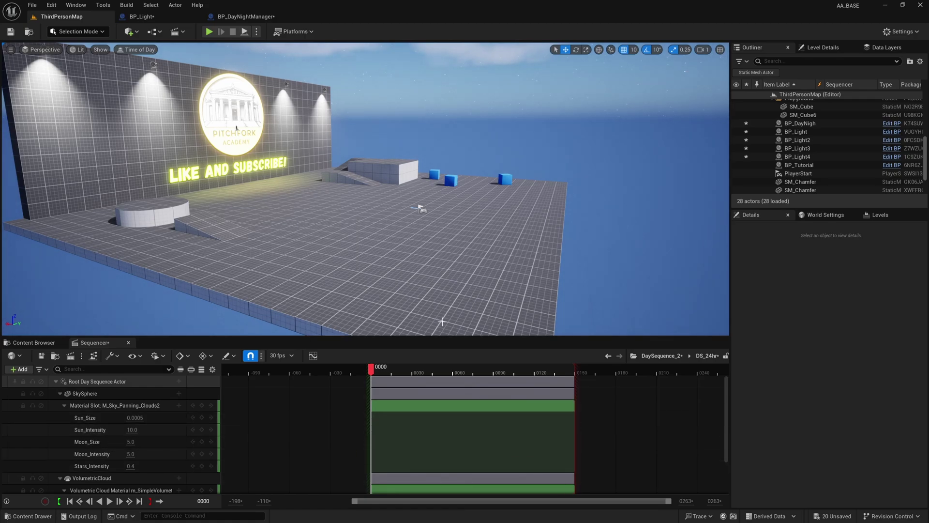
right_drag(395, 312, 395, 259)
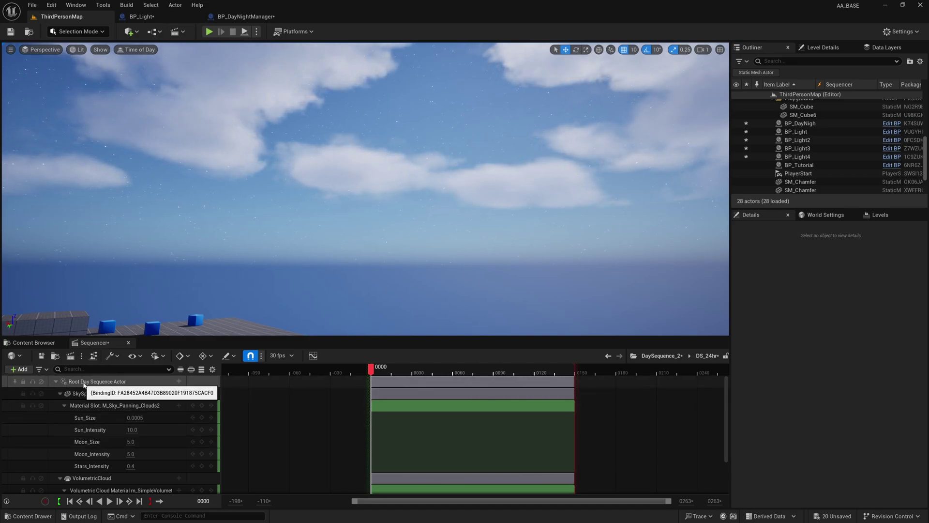
click(179, 382)
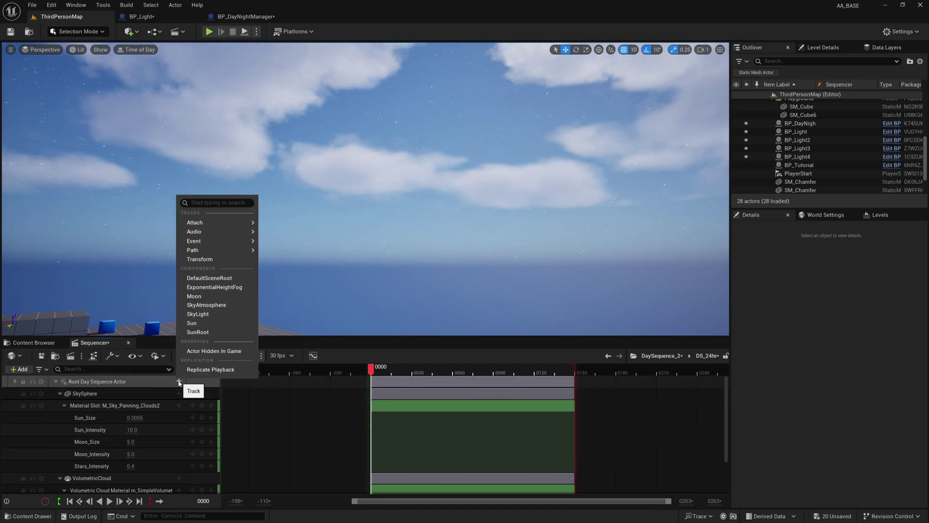
mouse_move(234, 223)
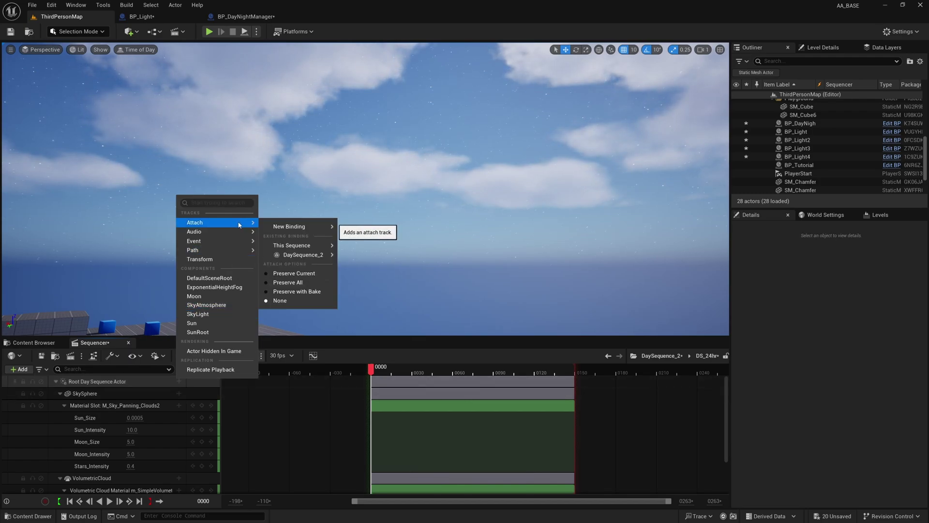
mouse_move(301, 231)
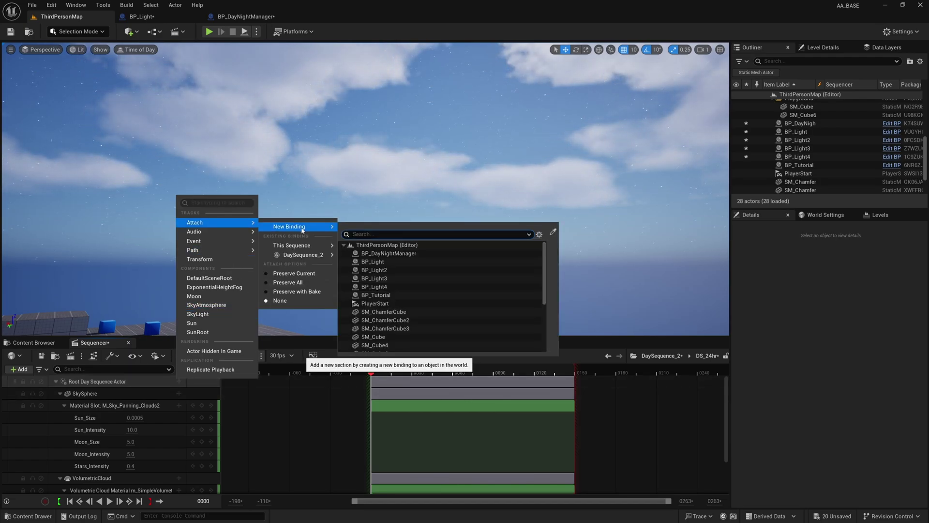
click(397, 253)
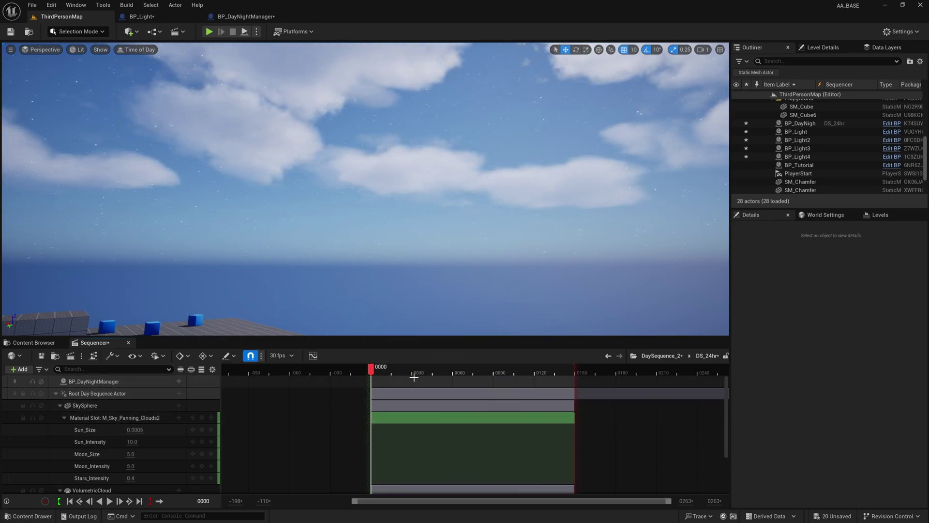
- Add an event track to the BP_DayNightManager binding in DS_24hr
click(178, 382)
mouse_move(228, 421)
click(266, 426)
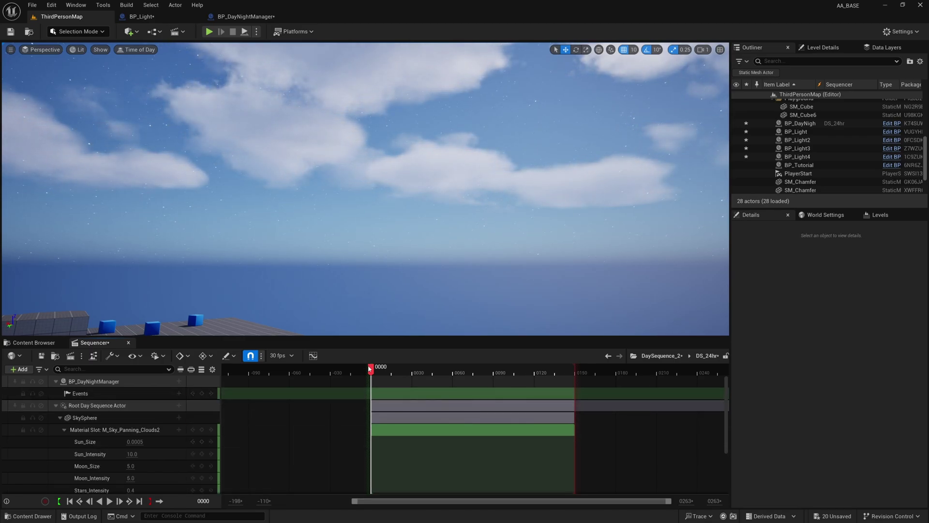
- Scrub the sequence to dawn at frame 40 and add a key there on the Events track
drag(371, 370, 412, 380)
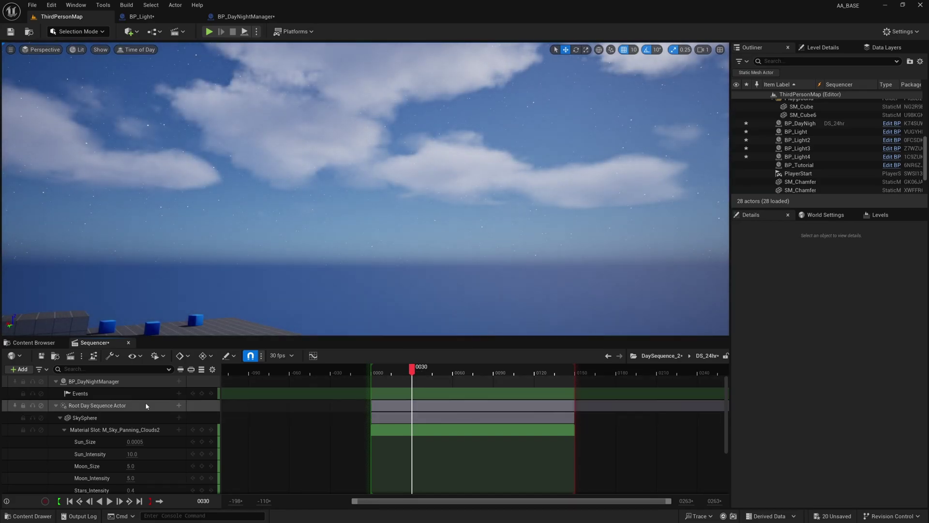
mouse_move(434, 231)
right_down()
mouse_move(426, 276)
mouse_move(421, 261)
mouse_move(435, 284)
mouse_move(402, 302)
mouse_move(433, 231)
right_up()
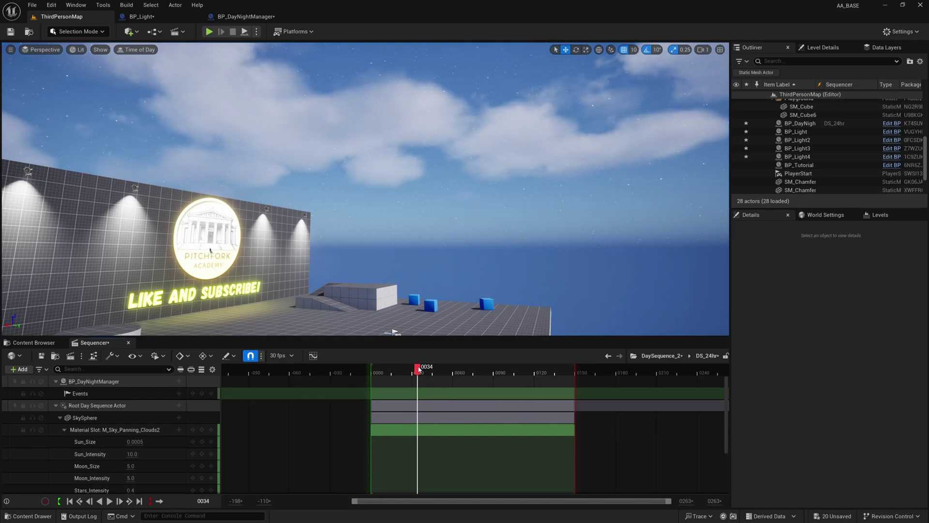
drag(424, 370, 427, 369)
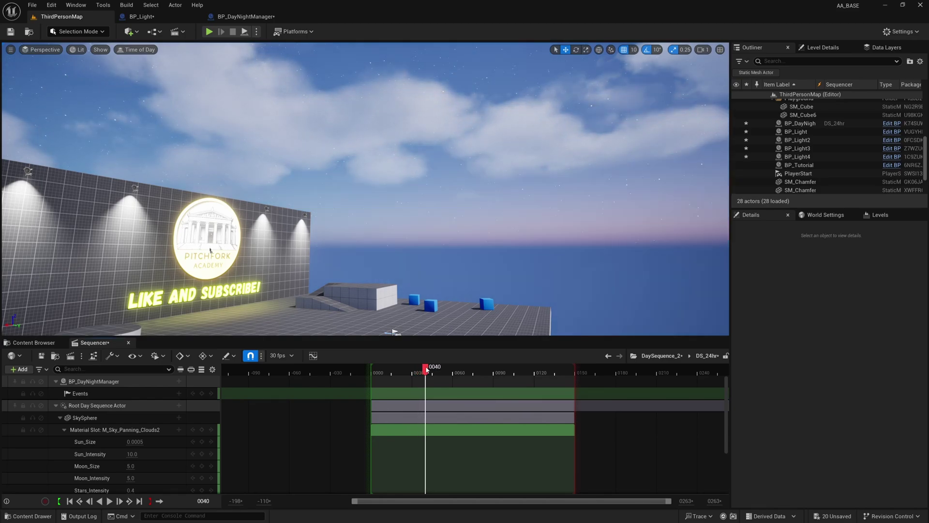
right_drag(451, 287, 476, 229)
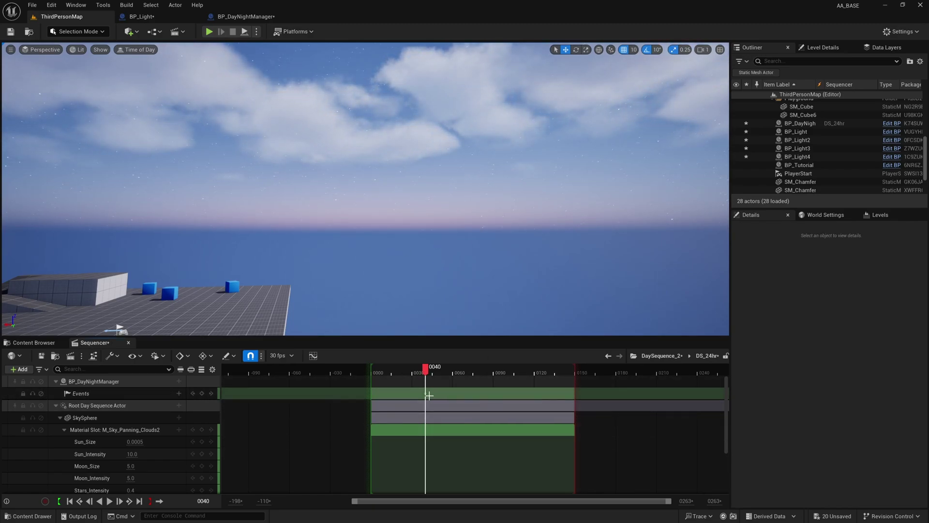
- Scrub the sequence to dusk at frame 118 and add a key there on the Events track
drag(426, 370, 530, 375)
right_drag(475, 281, 634, 281)
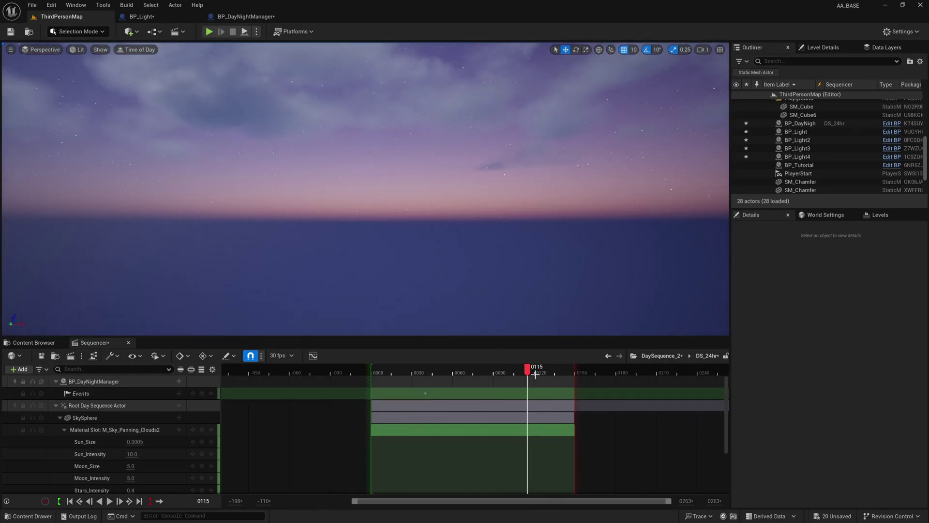
drag(528, 371, 533, 371)
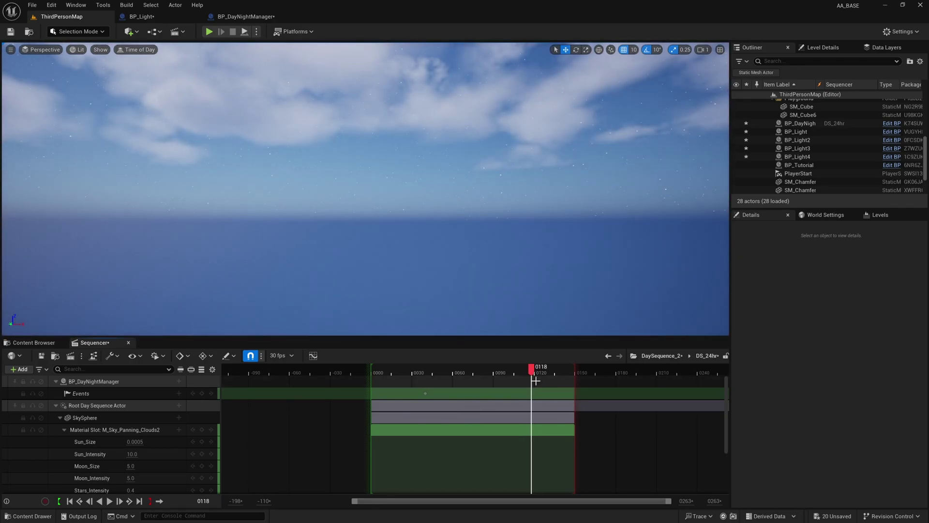
click(202, 393)
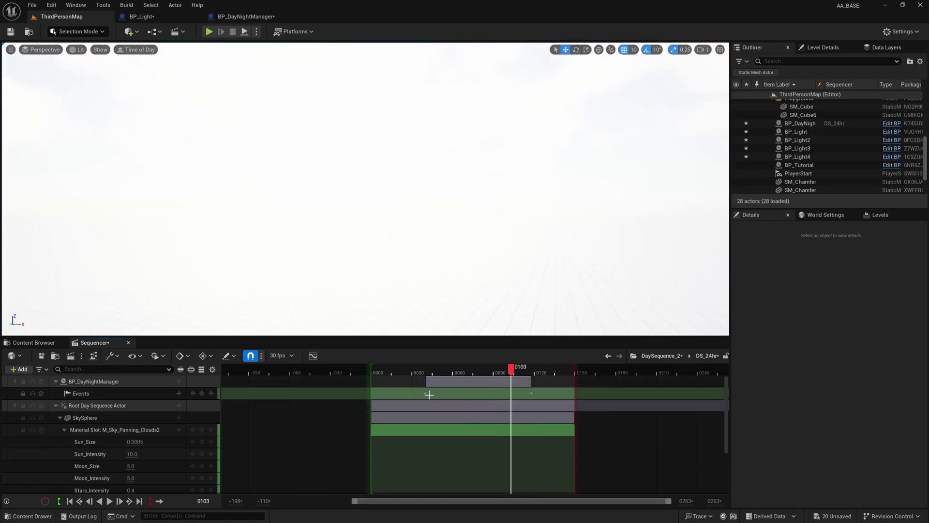
- Quick-bind the frame 40 event key to On Dawn Event of BP Day Night Manager
click(425, 394)
right_click(427, 395)
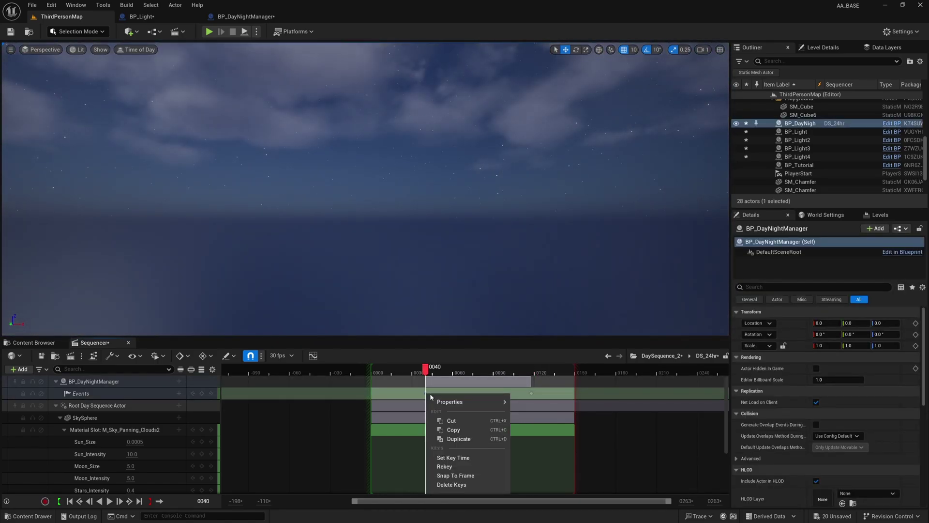
mouse_move(481, 404)
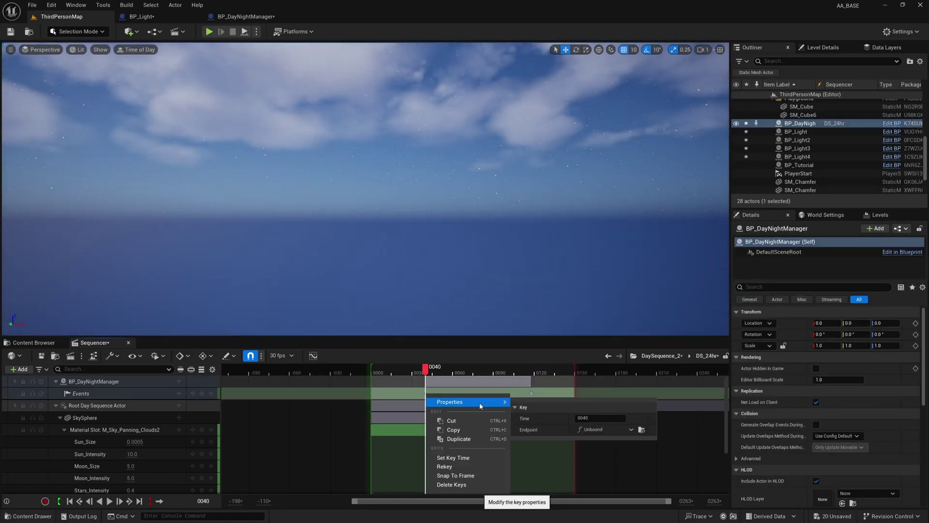
click(631, 430)
mouse_move(629, 451)
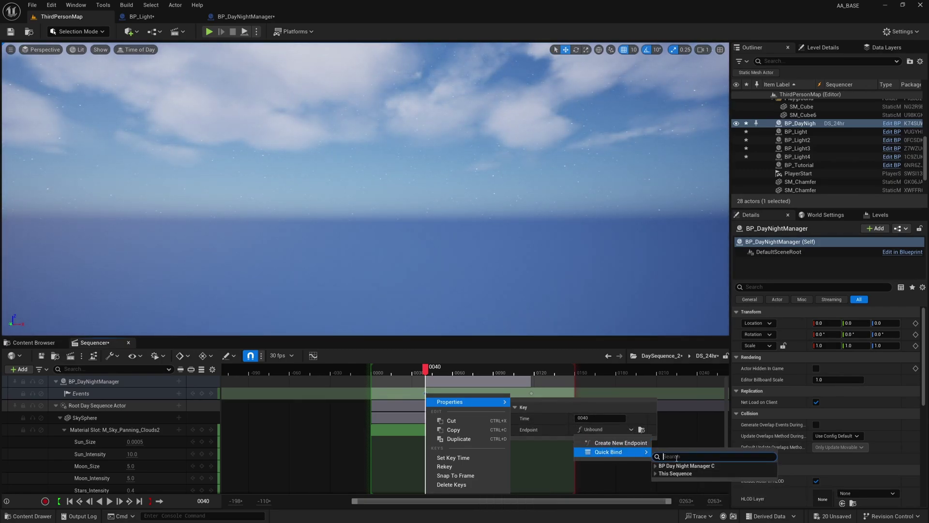
text(on)
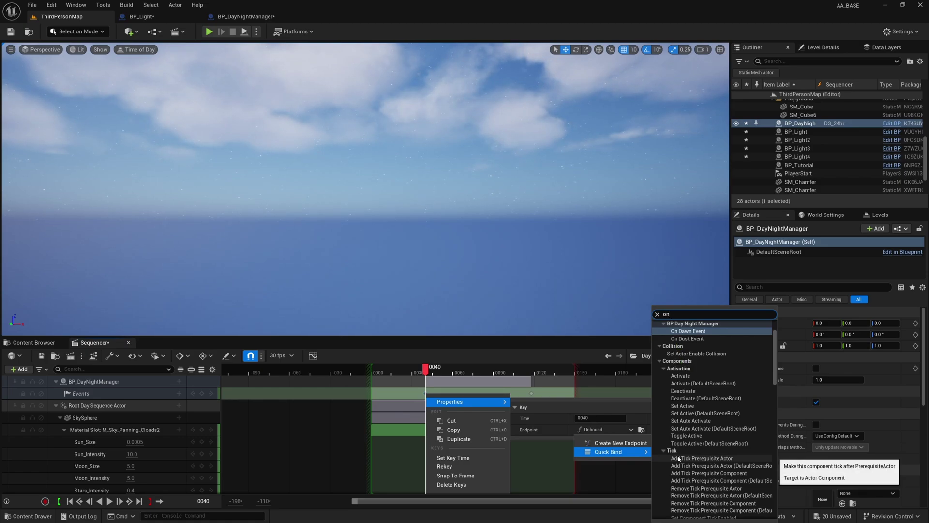
text( dawn)
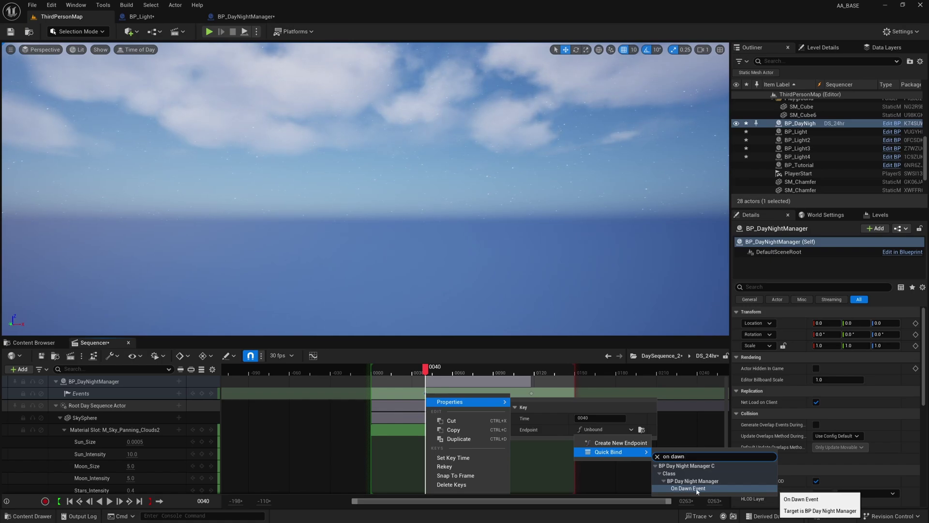
click(697, 489)
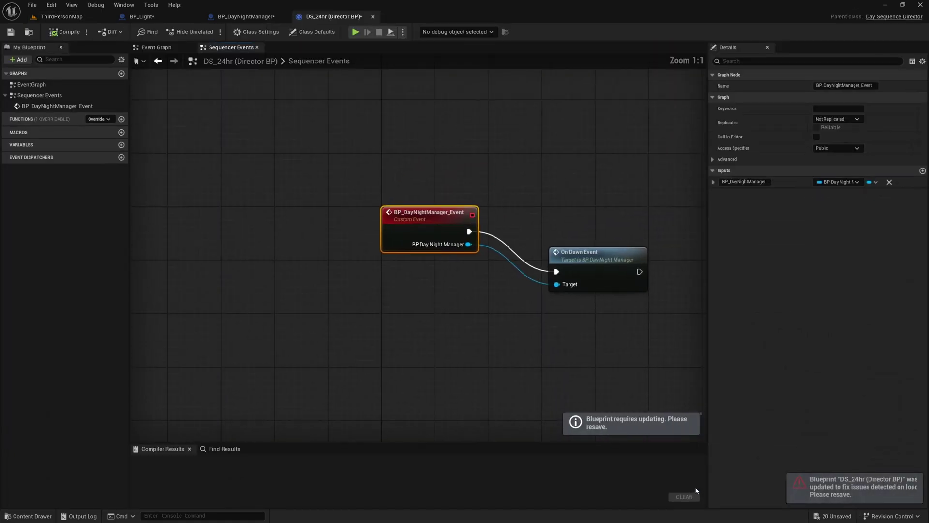
- Line up the On Dawn Event node with its custom event in the DS_24hr director blueprint
drag(569, 235, 576, 241)
drag(364, 176, 364, 176)
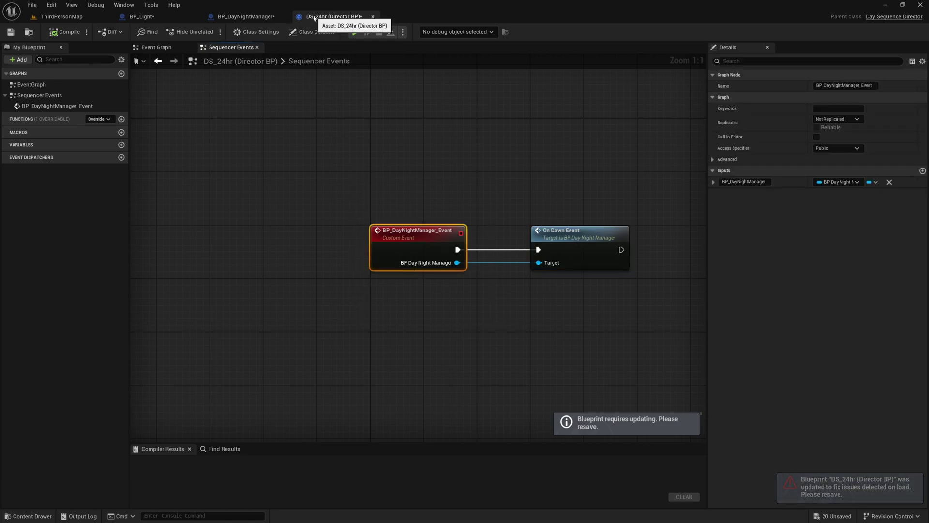
right_drag(442, 116, 308, 114)
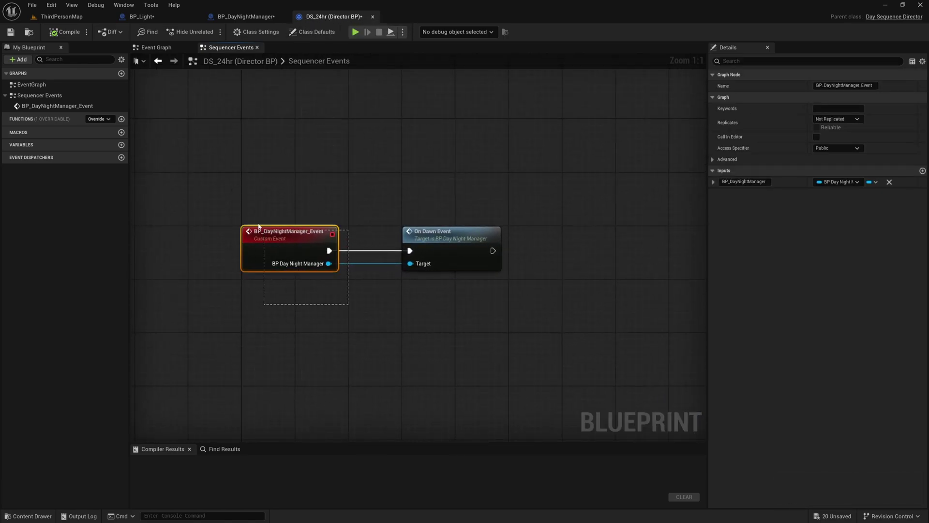
mouse_move(432, 232)
mouse_down()
mouse_move(451, 231)
mouse_move(424, 231)
mouse_up()
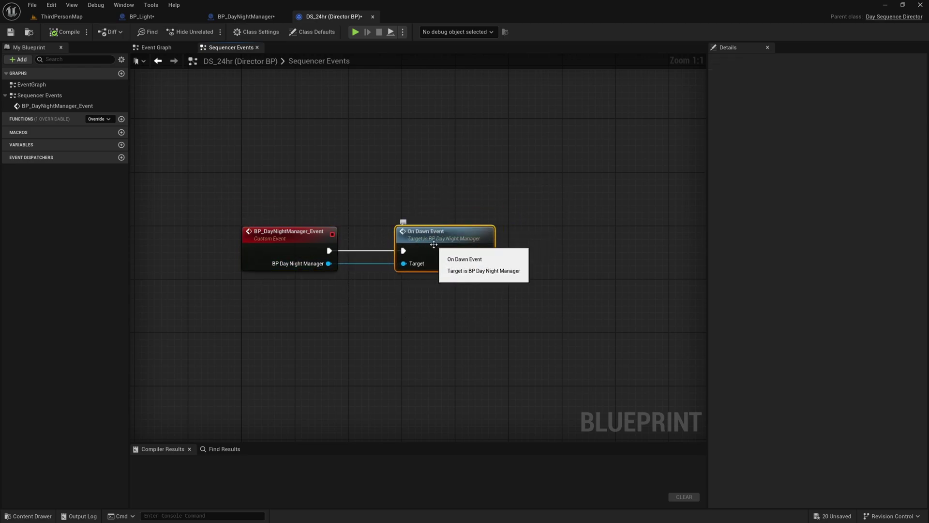
click(373, 173)
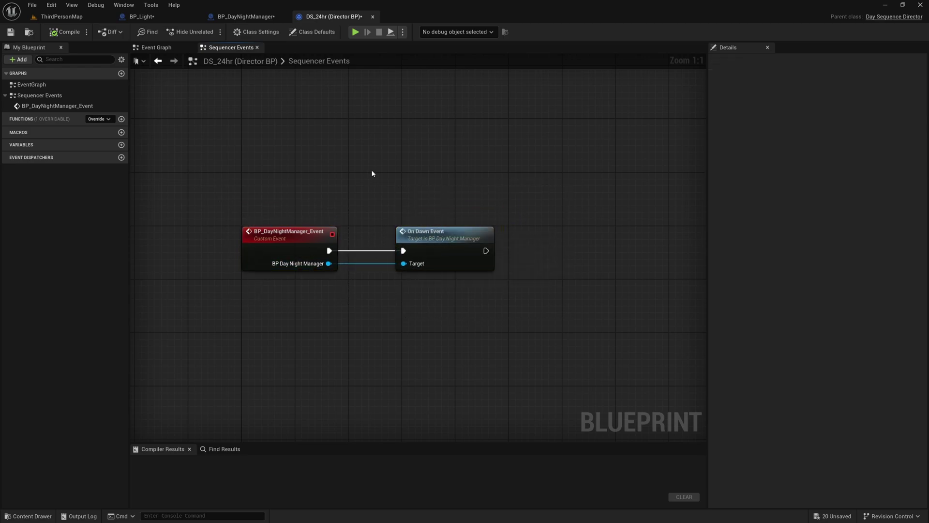
- Return to the ThirdPersonMap level and quick-bind the frame 118 event key to On Dusk Event of BP Day Night Manager
click(61, 16)
click(531, 394)
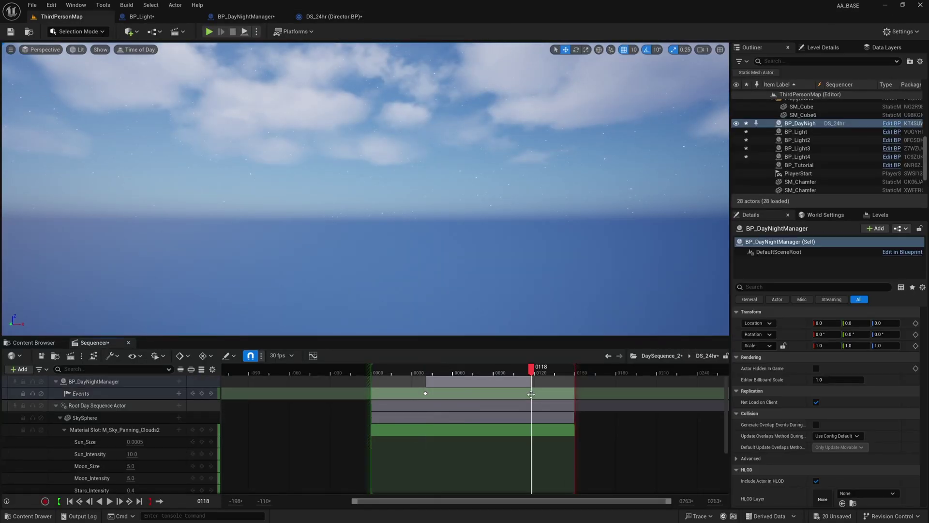
right_click(532, 394)
mouse_move(538, 396)
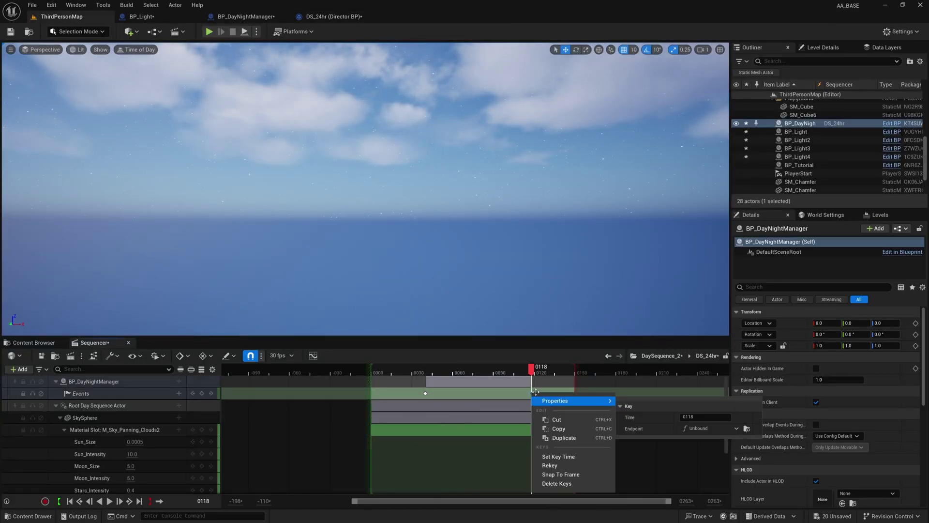
click(706, 429)
mouse_move(711, 451)
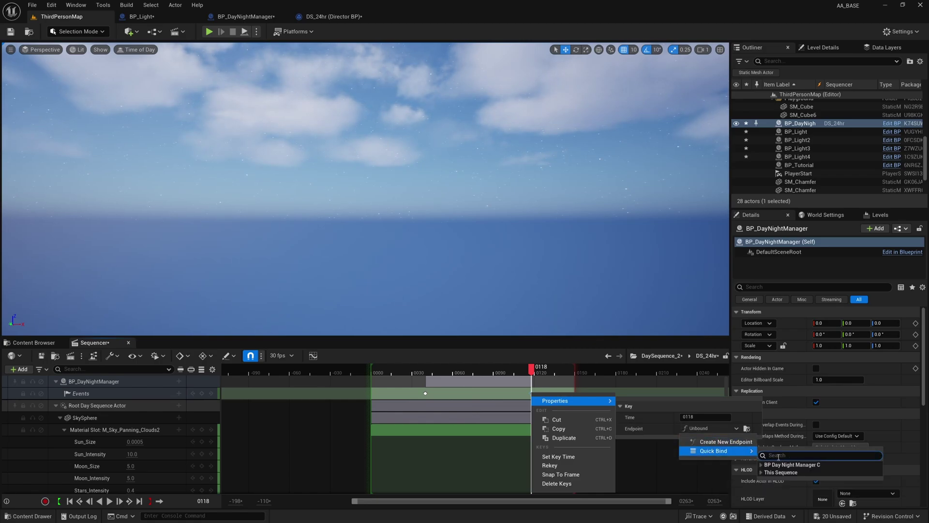
text(on dusk)
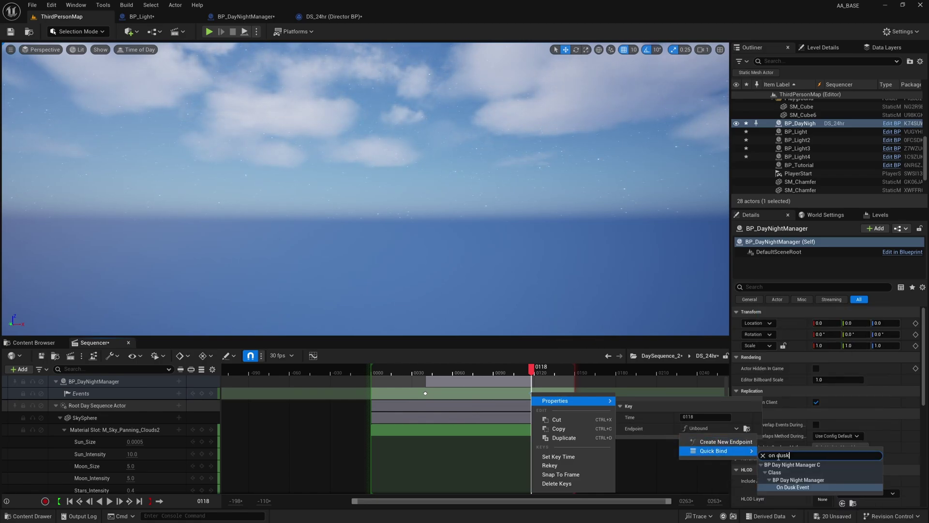
click(800, 487)
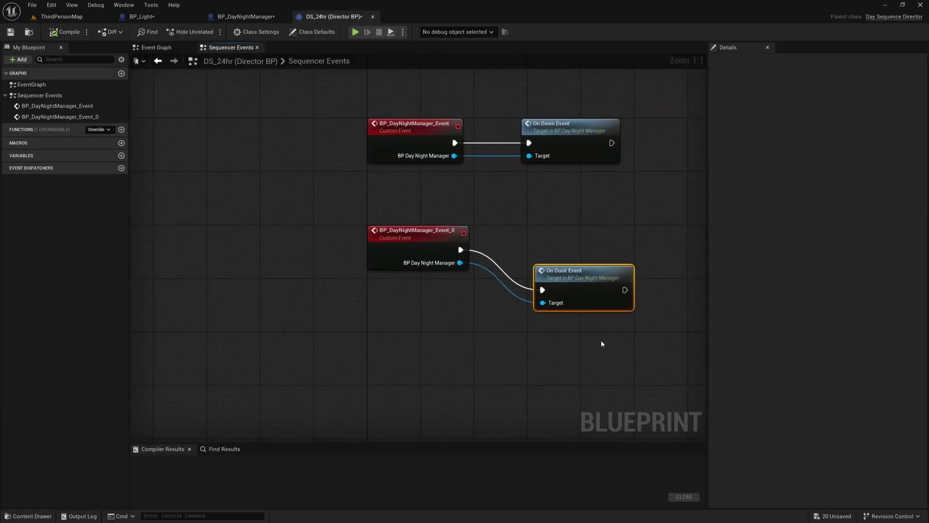
- Line up the On Dusk Event node with its custom event and compile the DS_24hr director blueprint
drag(577, 283, 570, 243)
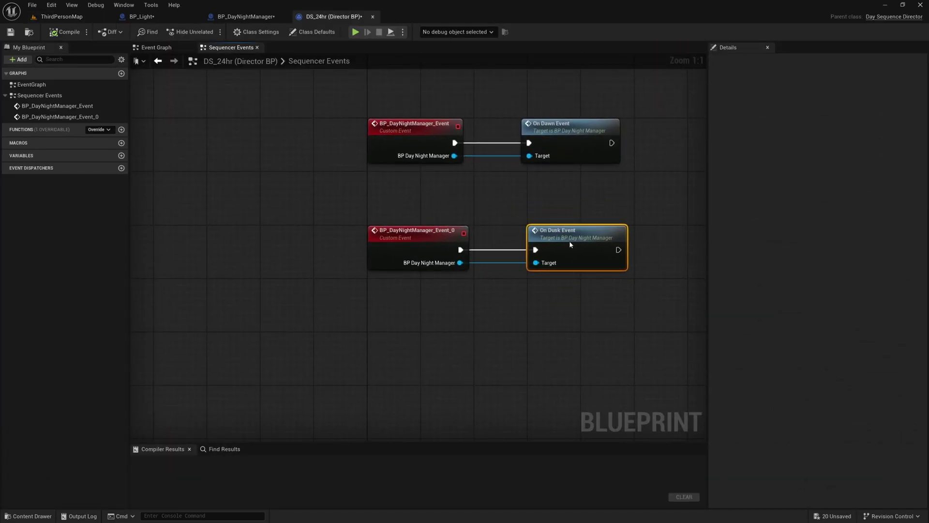
click(585, 212)
right_drag(577, 211, 475, 236)
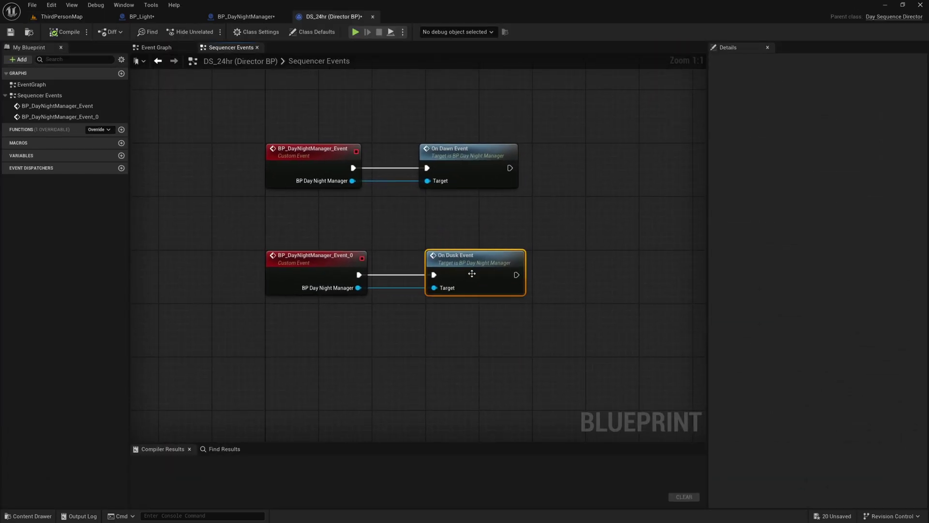
click(61, 37)
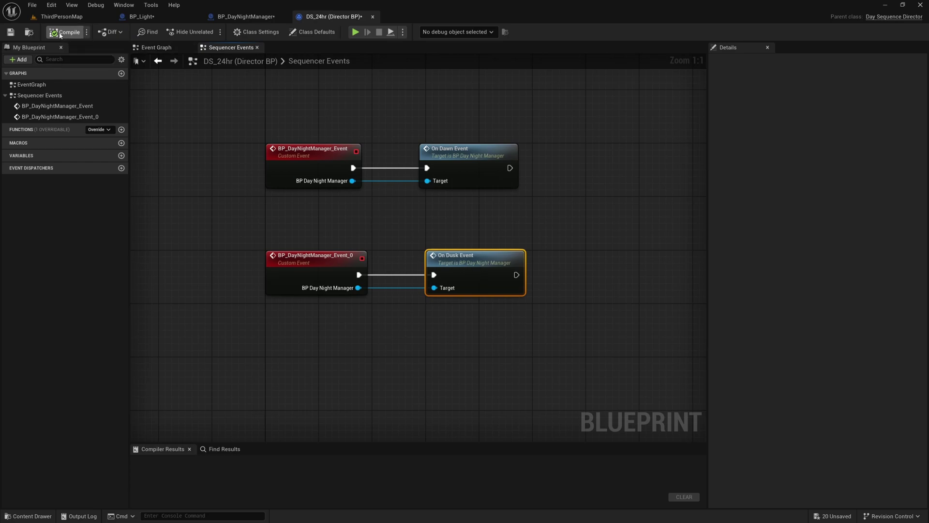
- Return to the ThirdPersonMap level and start a play test in a full-screen view
click(248, 18)
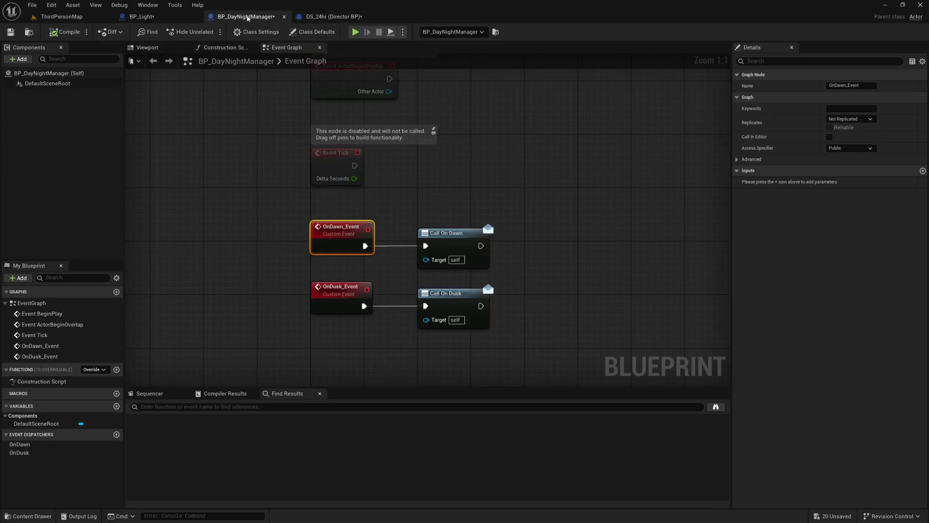
click(142, 16)
click(61, 16)
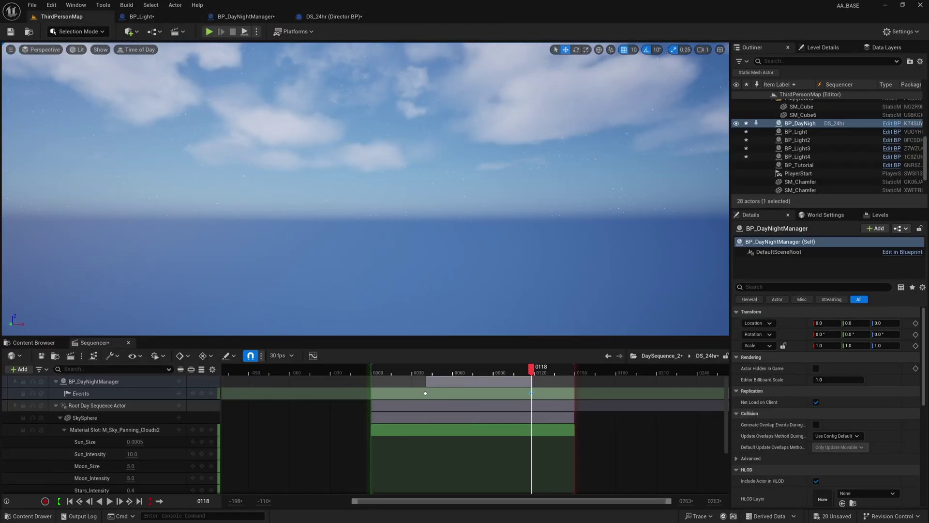
click(210, 33)
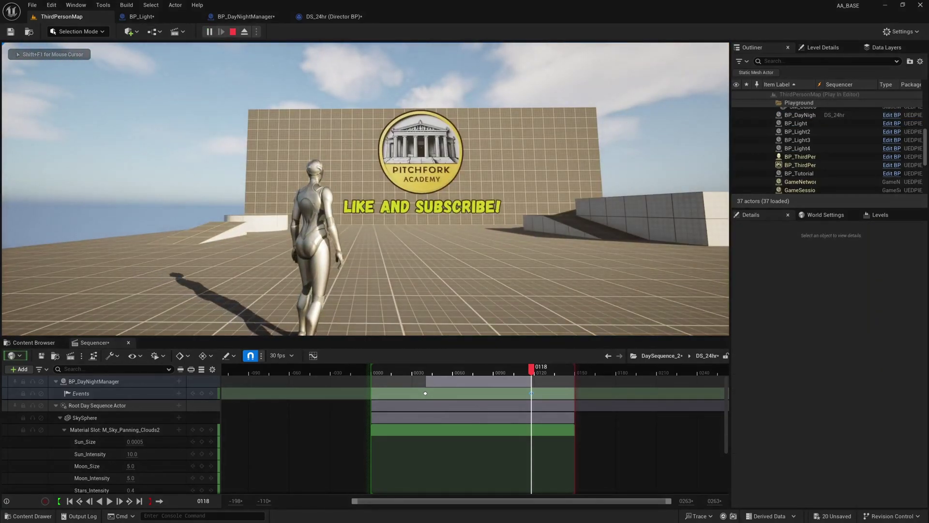
key(shift+F1)
key(F11)
click(465, 261)
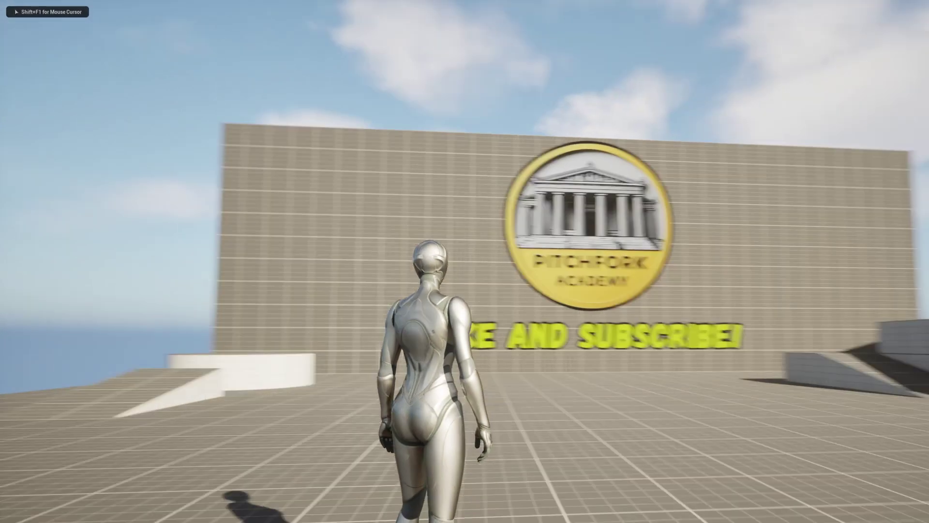
- Run the character around near the sign wall to check the wall lights through the day-night cycle, and end the play test
key(w)
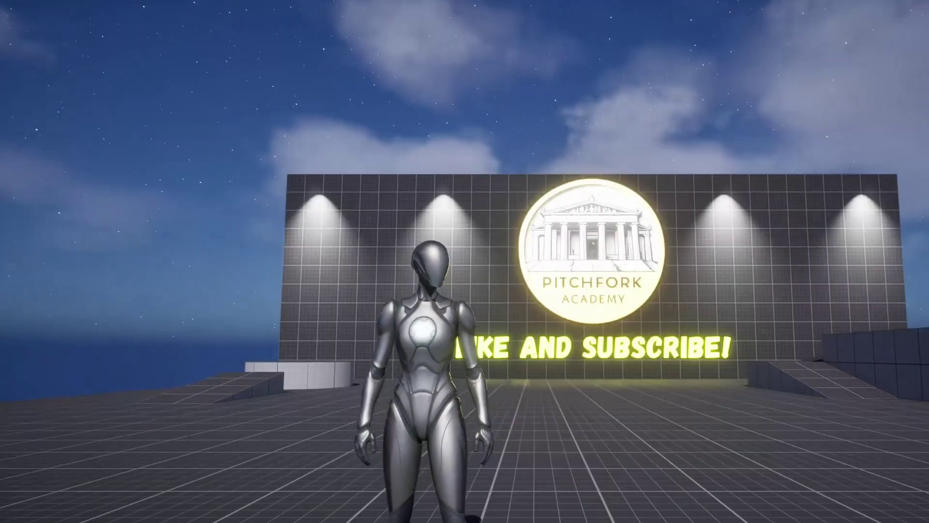
key(a)
key(w)
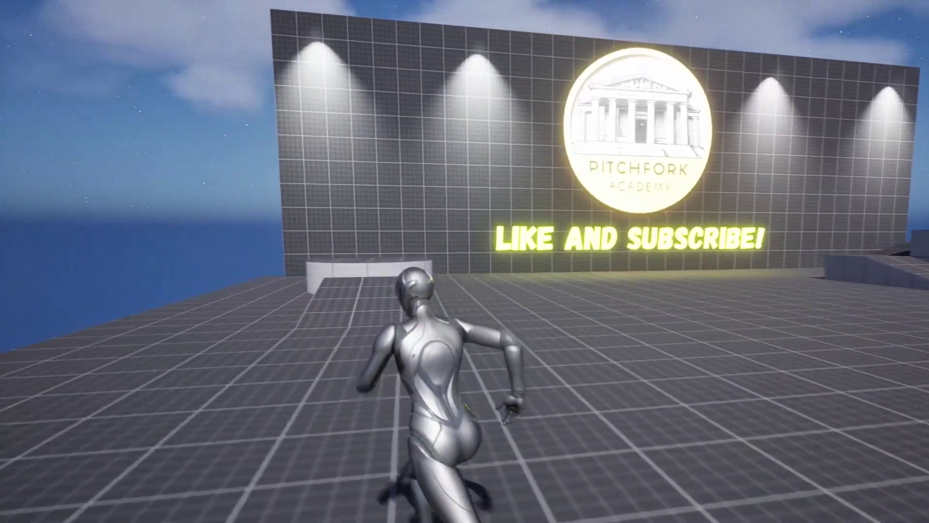
key(s)
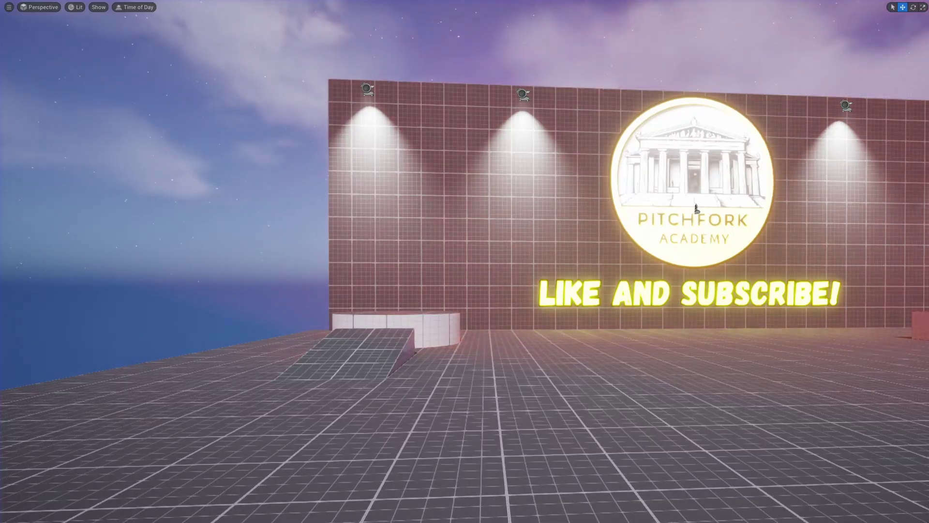
right_drag(653, 191, 832, 208)
key(F11)
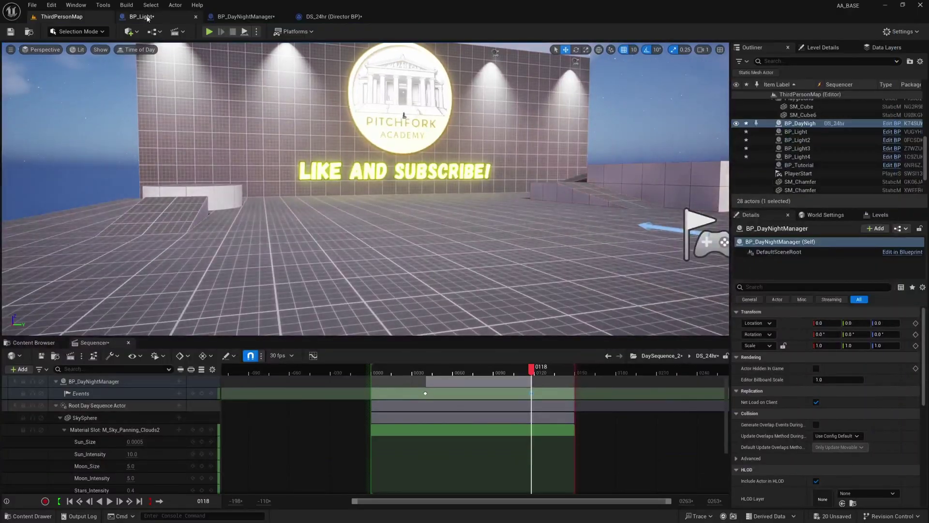
- Review the BP_Light event graph, covering the On Dawn and On Dusk bindings and the Set Intensity nodes of their custom events
click(142, 17)
right_drag(203, 178, 309, 193)
drag(347, 204, 200, 118)
click(308, 201)
right_drag(421, 245, 167, 202)
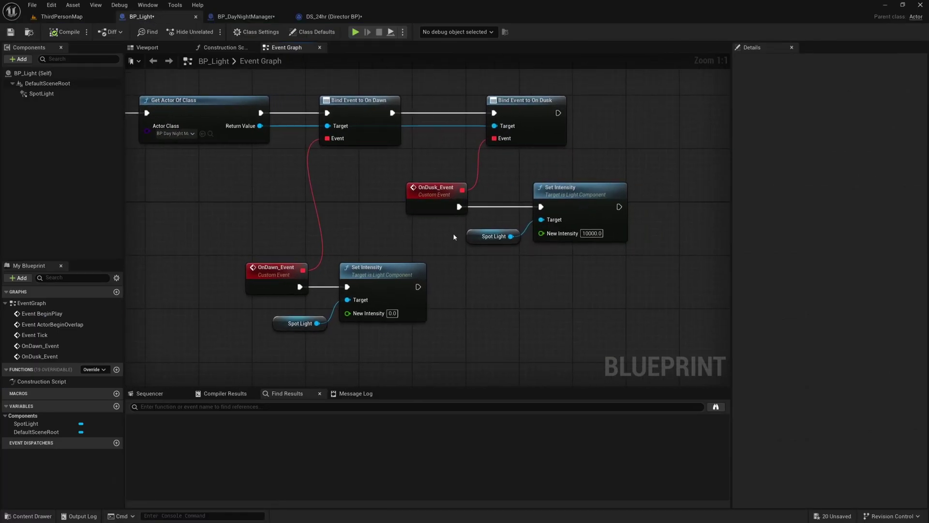
click(405, 198)
drag(224, 300, 283, 253)
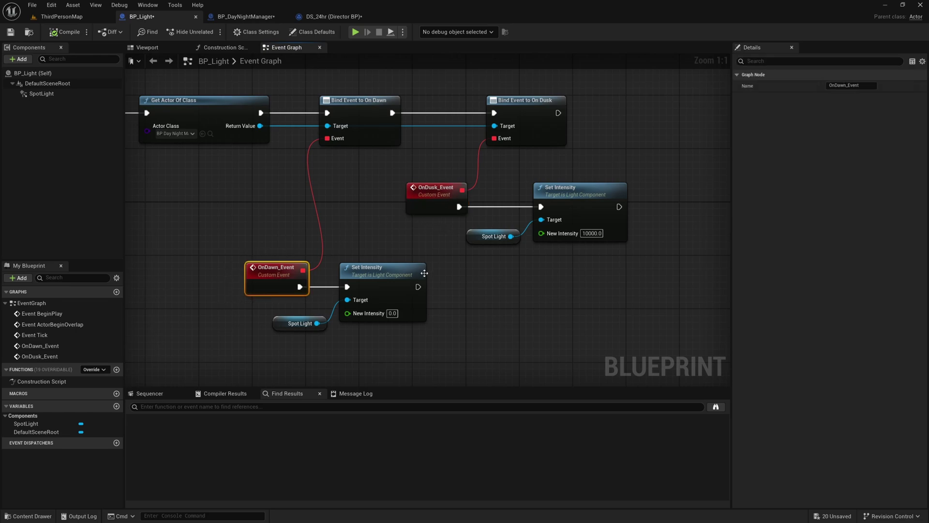
right_drag(346, 194, 497, 215)
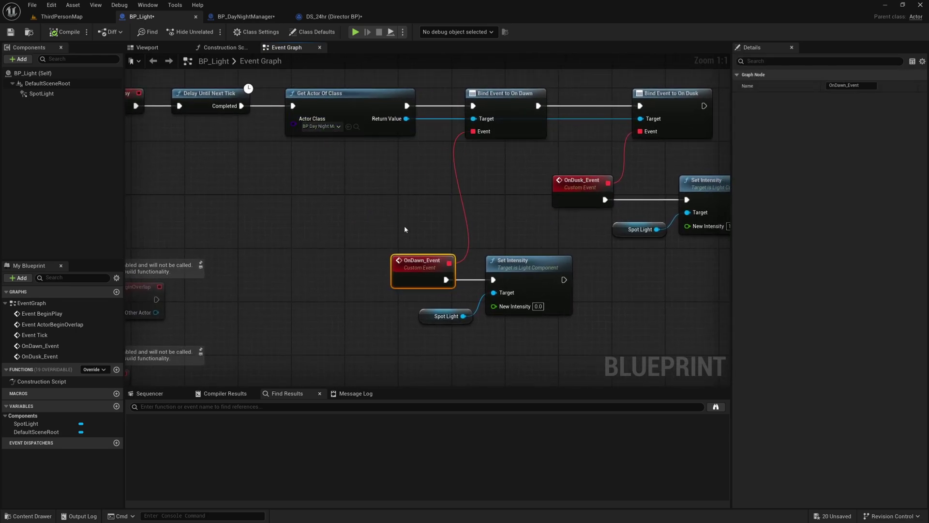
right_drag(405, 230, 250, 189)
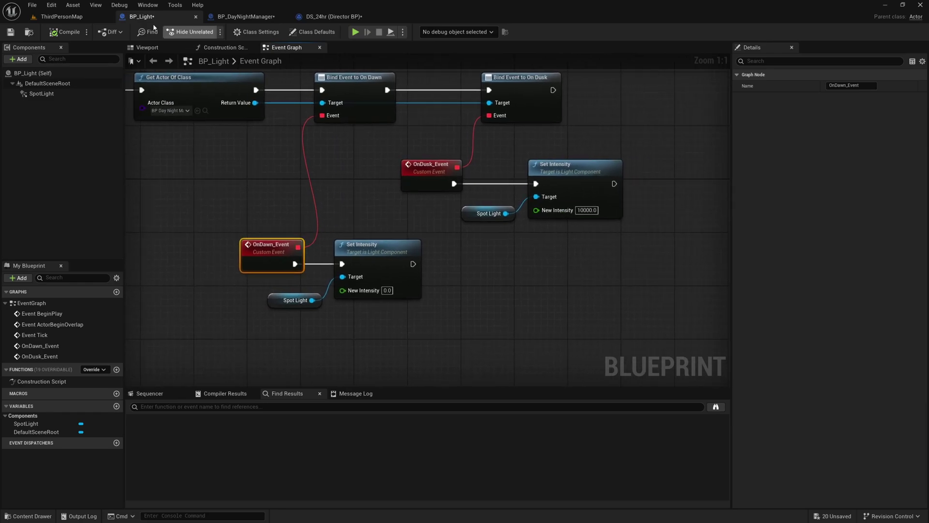
- Return to the ThirdPersonMap level and scrub the DS_24hr sequence to frame 78 to preview the wall in daytime
click(61, 17)
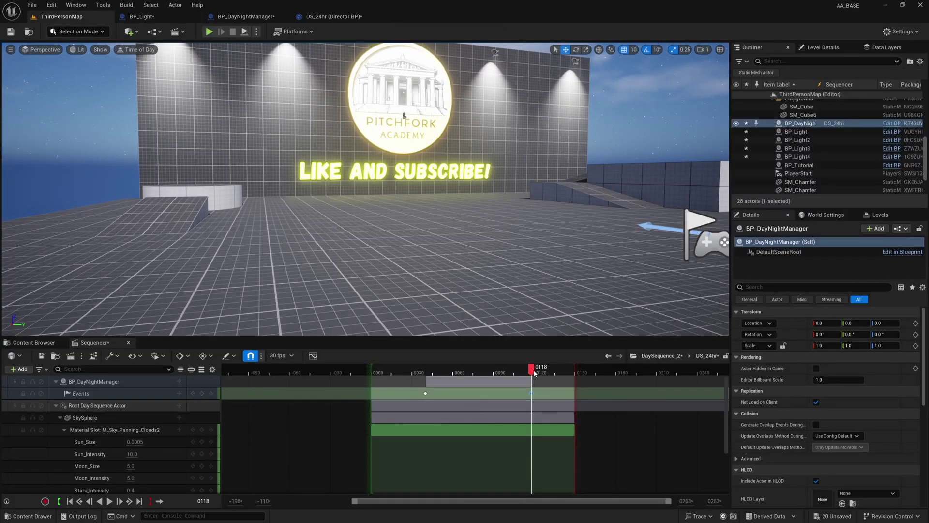
drag(534, 372, 478, 376)
right_drag(494, 290, 542, 266)
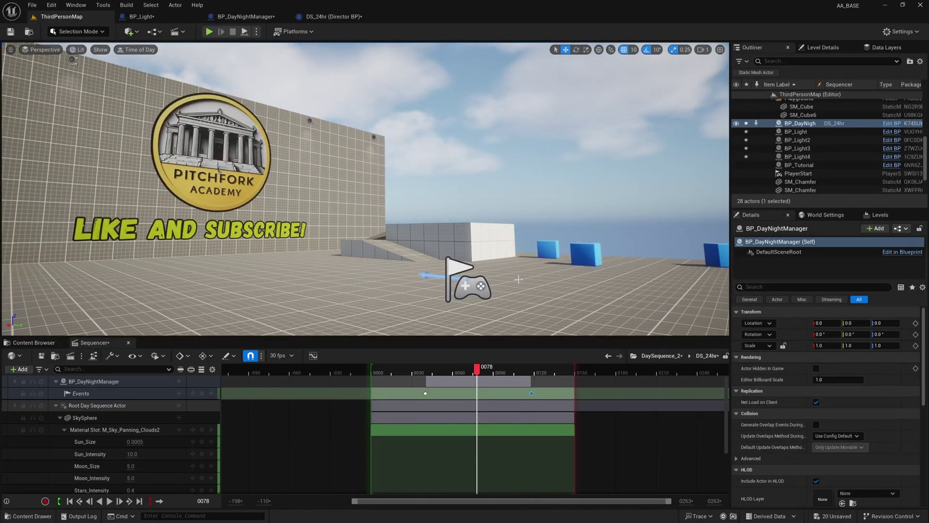